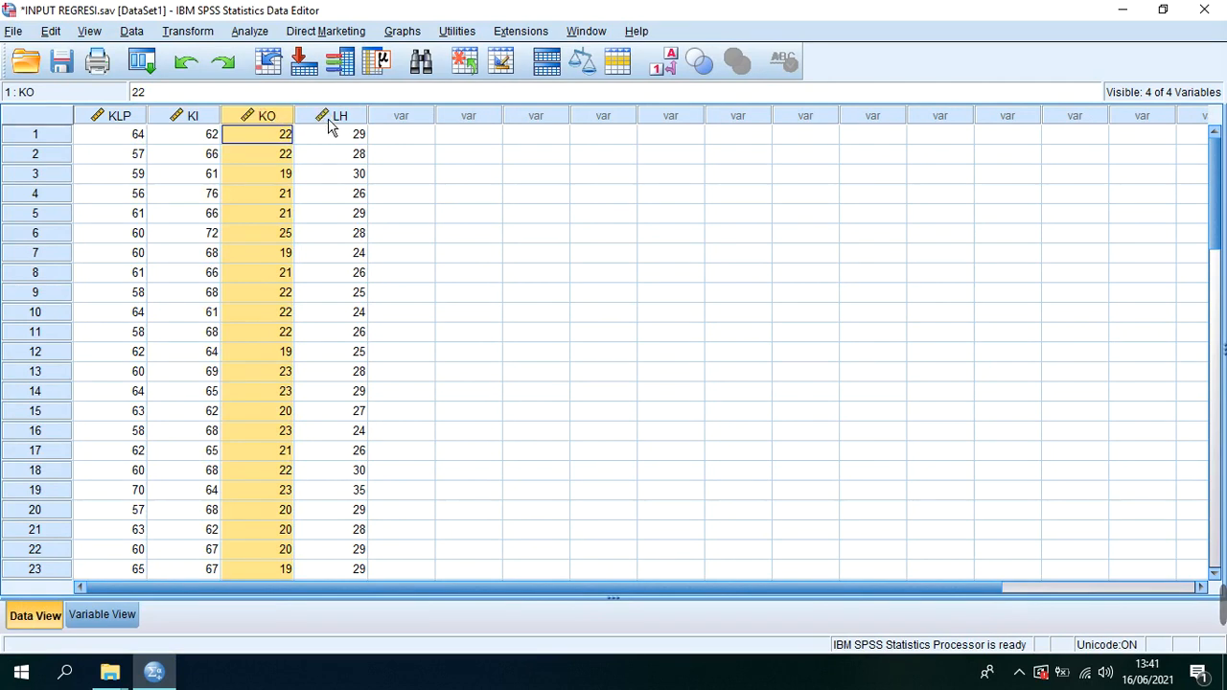
Examine the dataset's cases from first to last and the first-row values of KLP and KI.
scroll(431, 336, down, 10)
scroll(413, 333, down, 7)
scroll(316, 331, up, 4)
click(33, 273)
scroll(38, 290, up, 1)
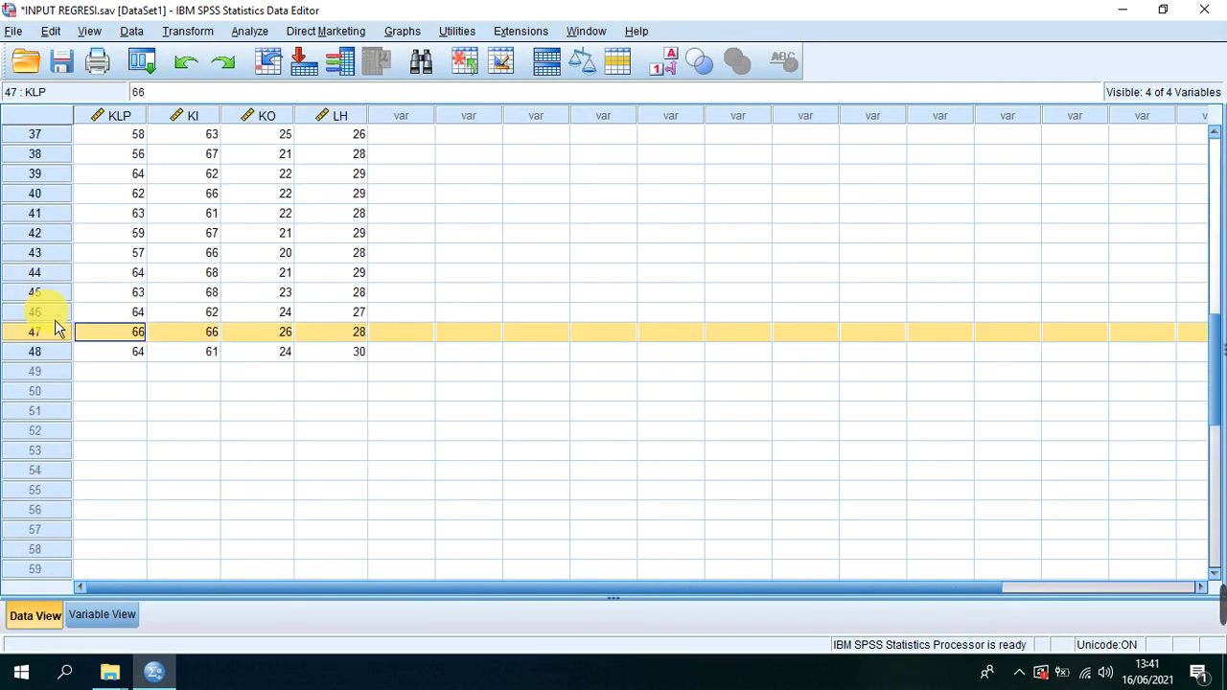
click(77, 348)
scroll(462, 327, up, 5)
scroll(463, 326, up, 5)
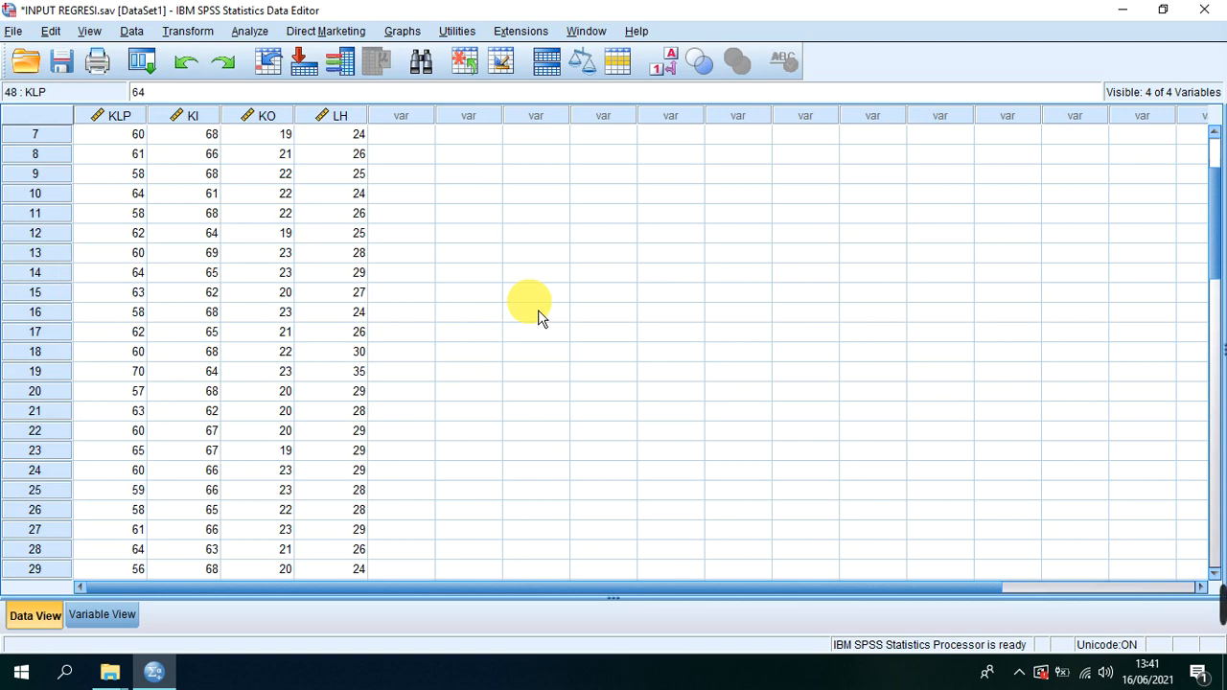
scroll(498, 249, up, 2)
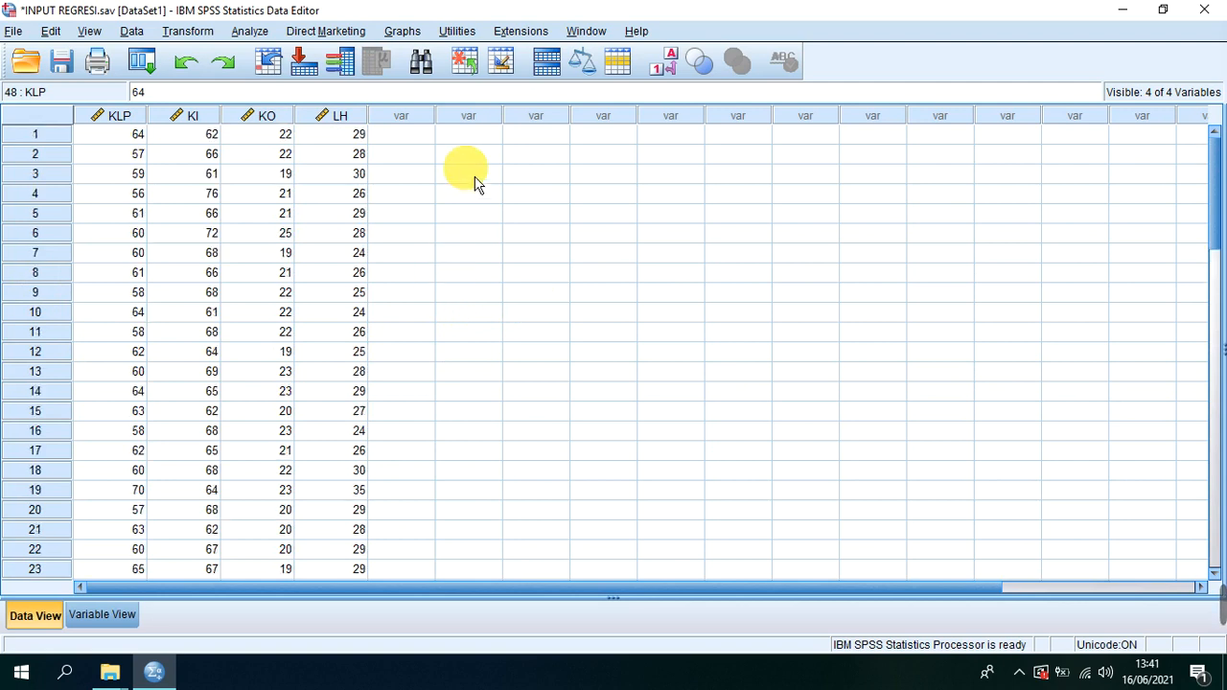
click(140, 141)
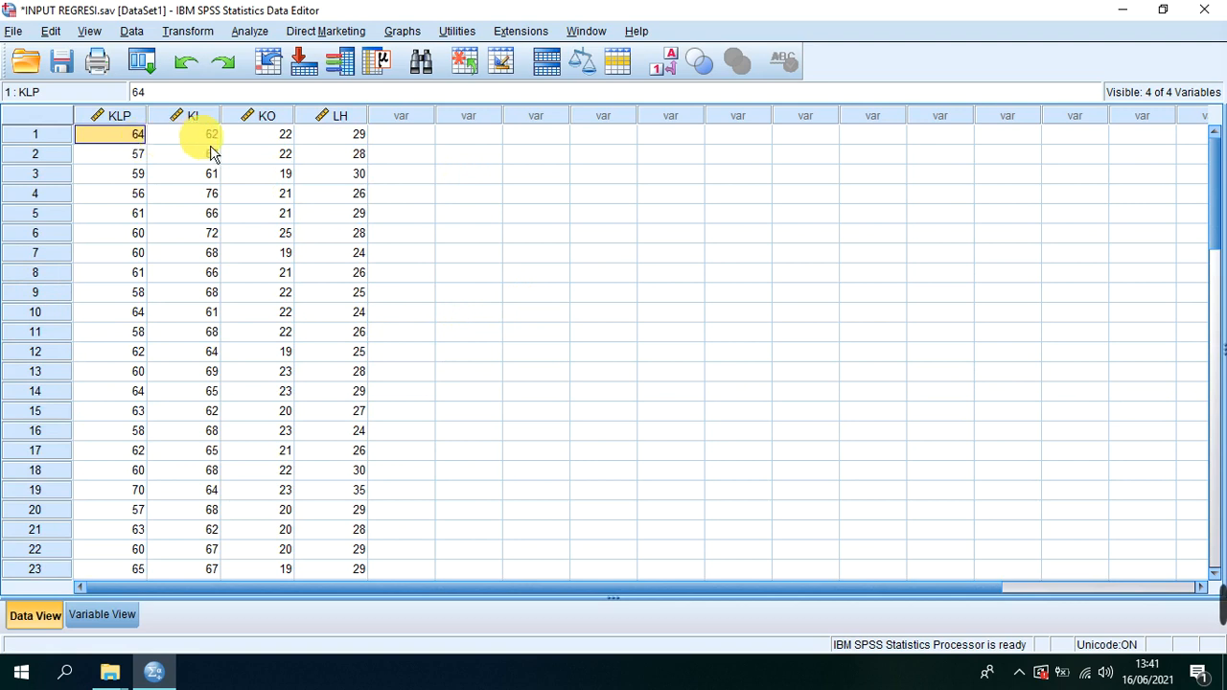
click(213, 143)
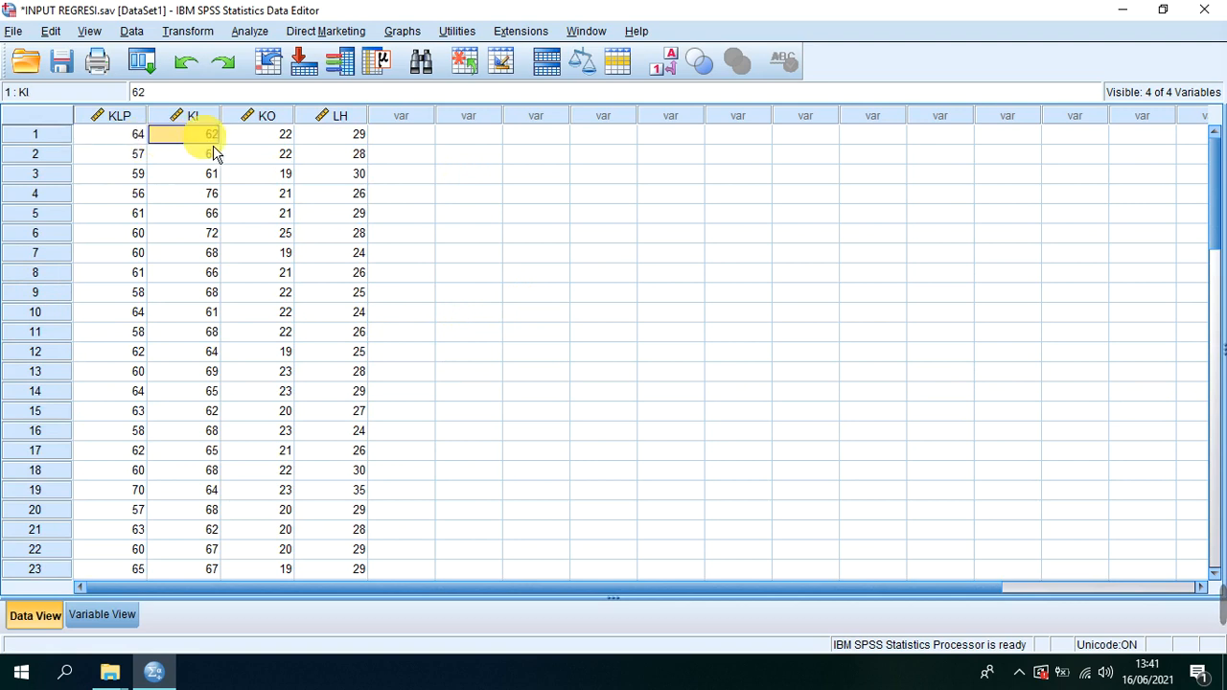
click(660, 274)
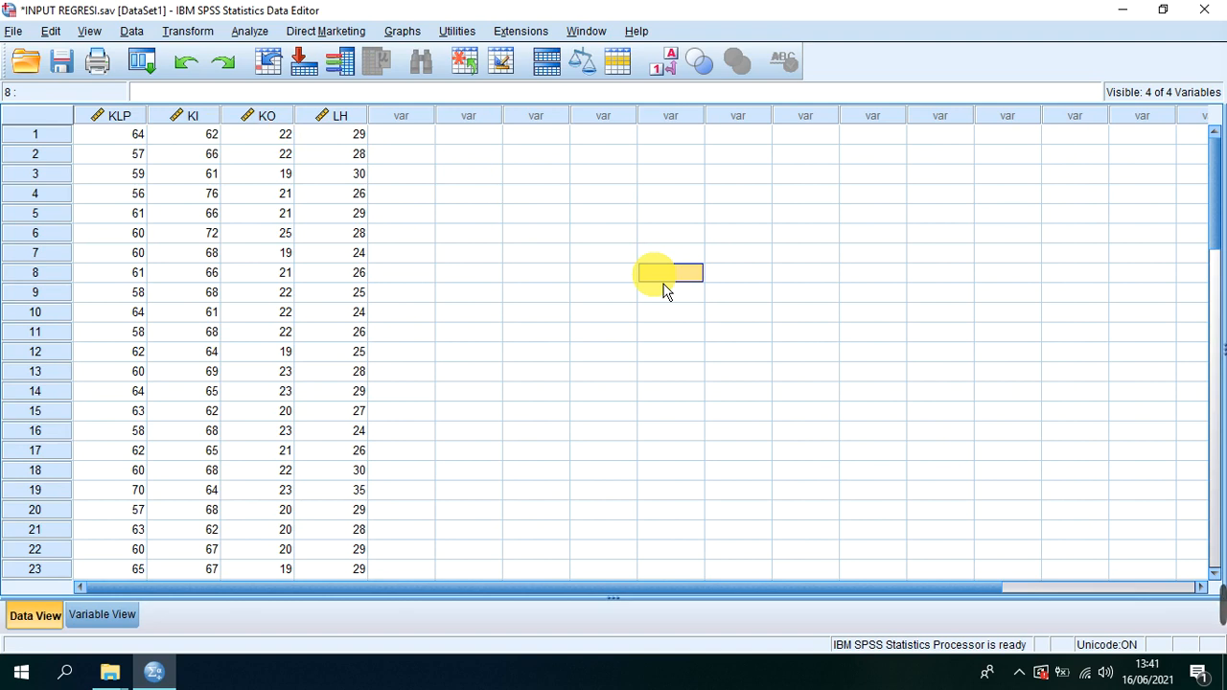
click(515, 256)
click(468, 314)
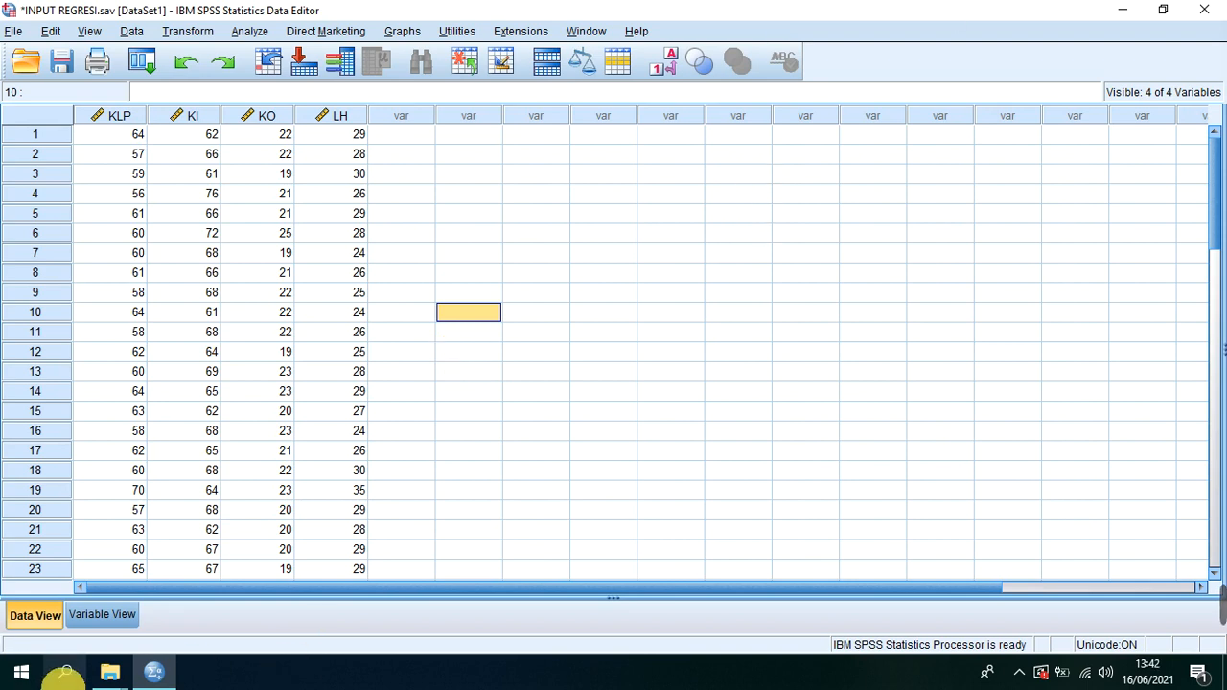
Examine the variable definitions, checking the names of KLP, KI, KO and LH and their labels.
click(103, 616)
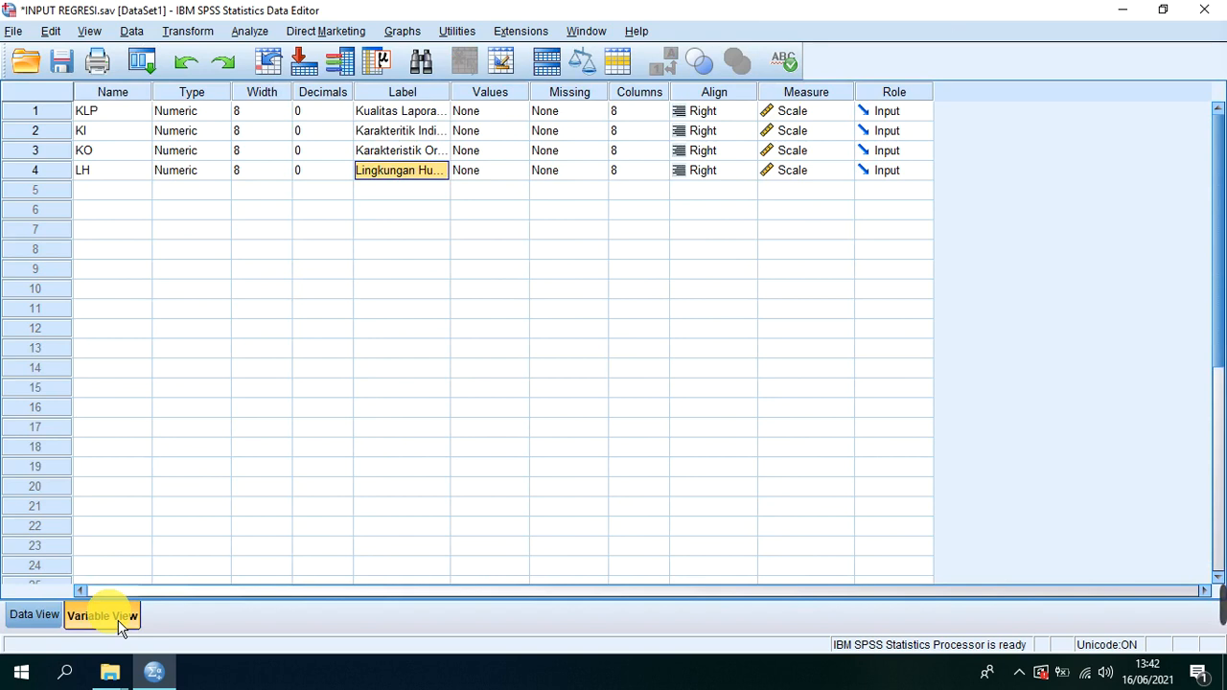
click(132, 113)
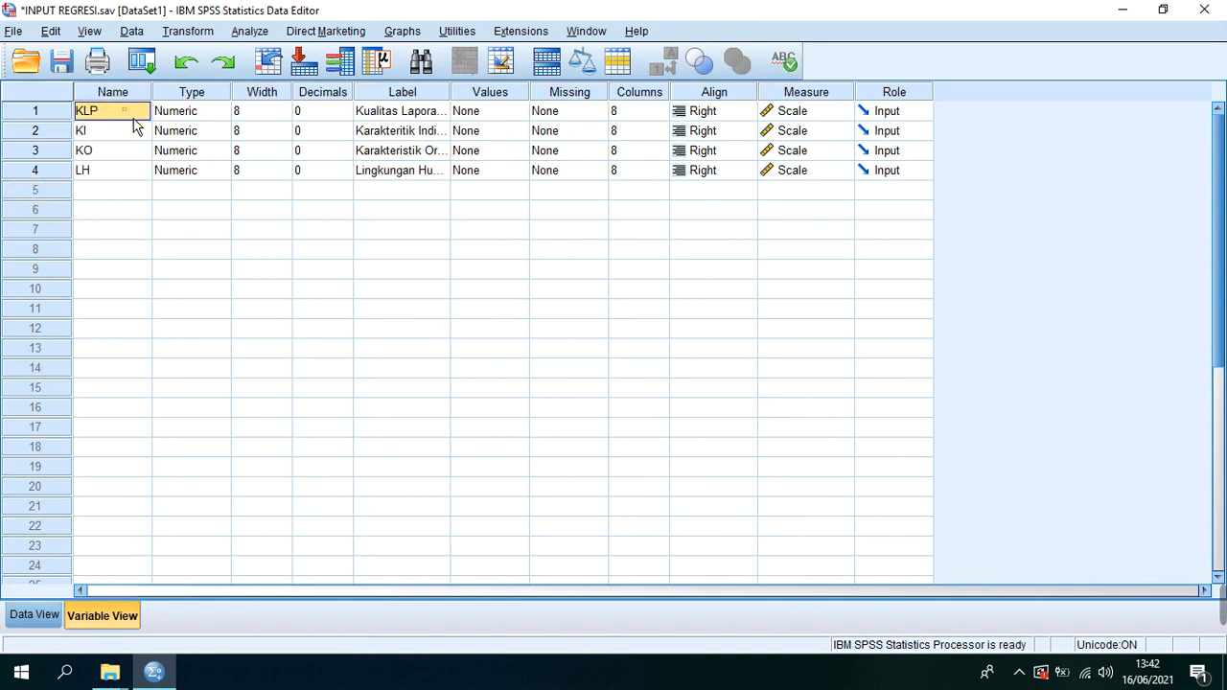
click(102, 132)
click(109, 152)
click(111, 173)
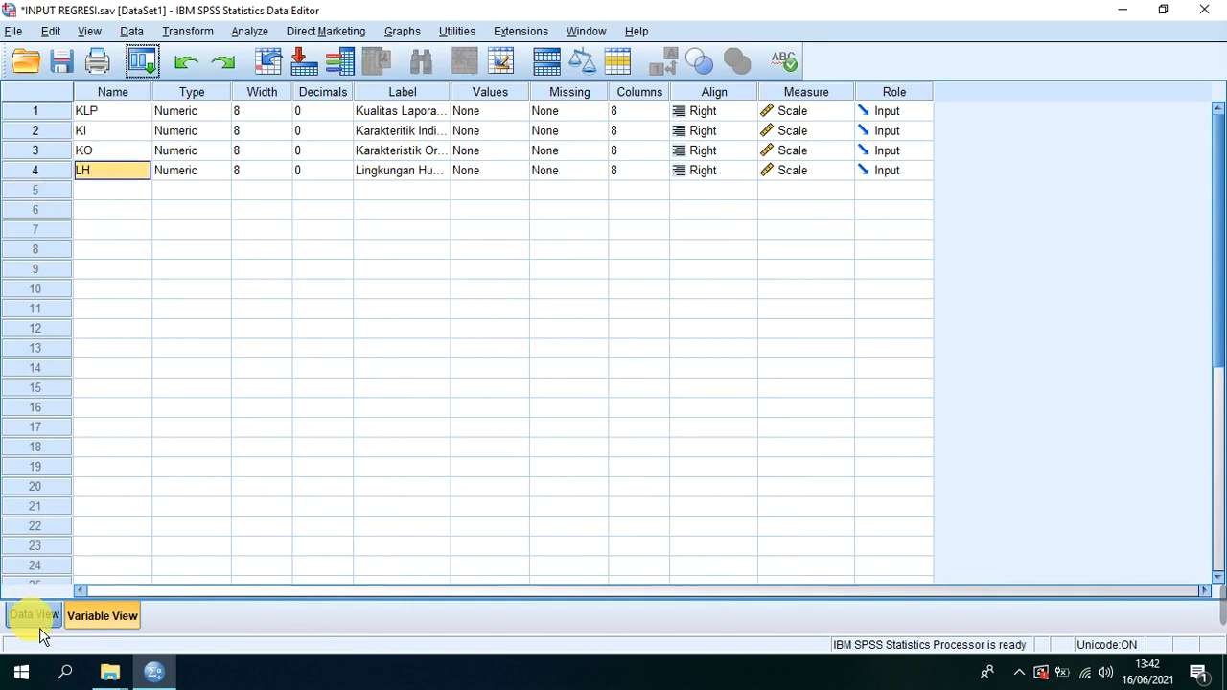
click(39, 628)
click(110, 622)
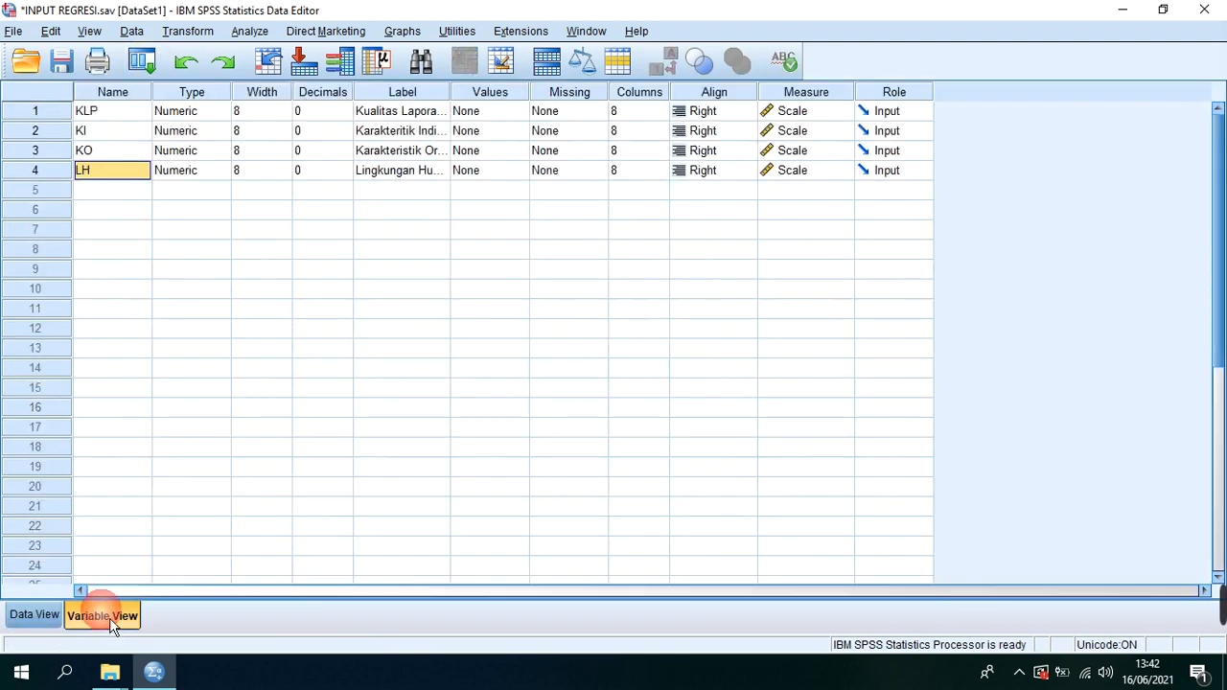
click(104, 131)
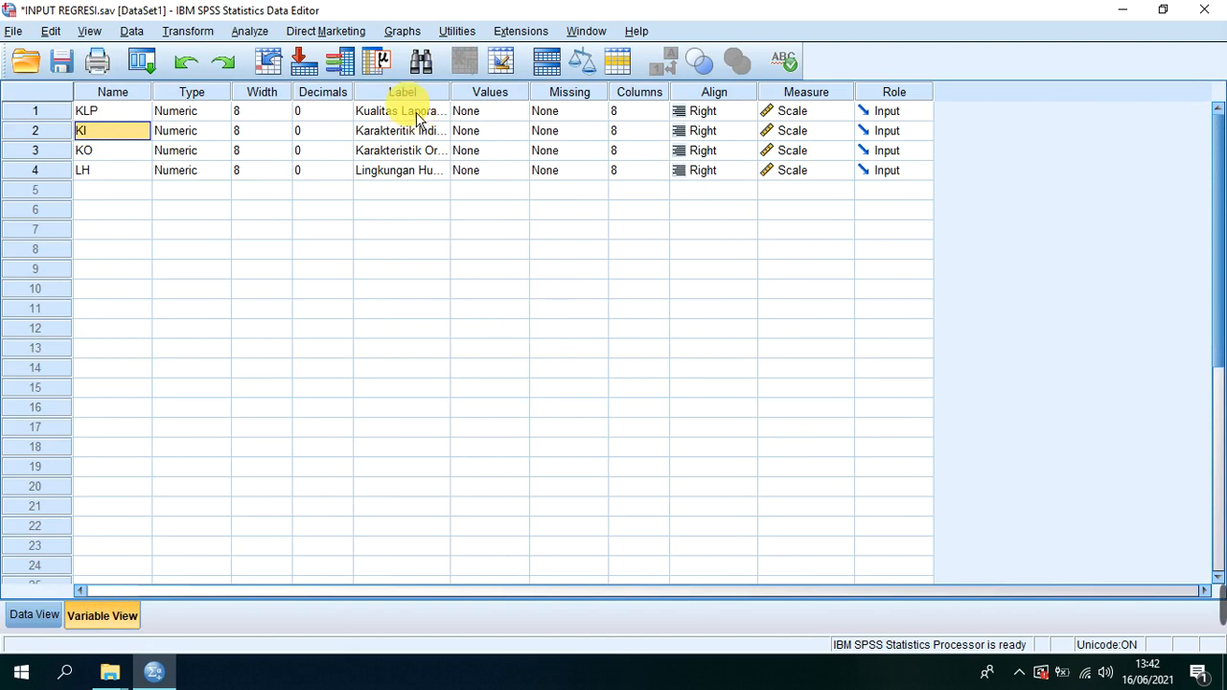
click(103, 113)
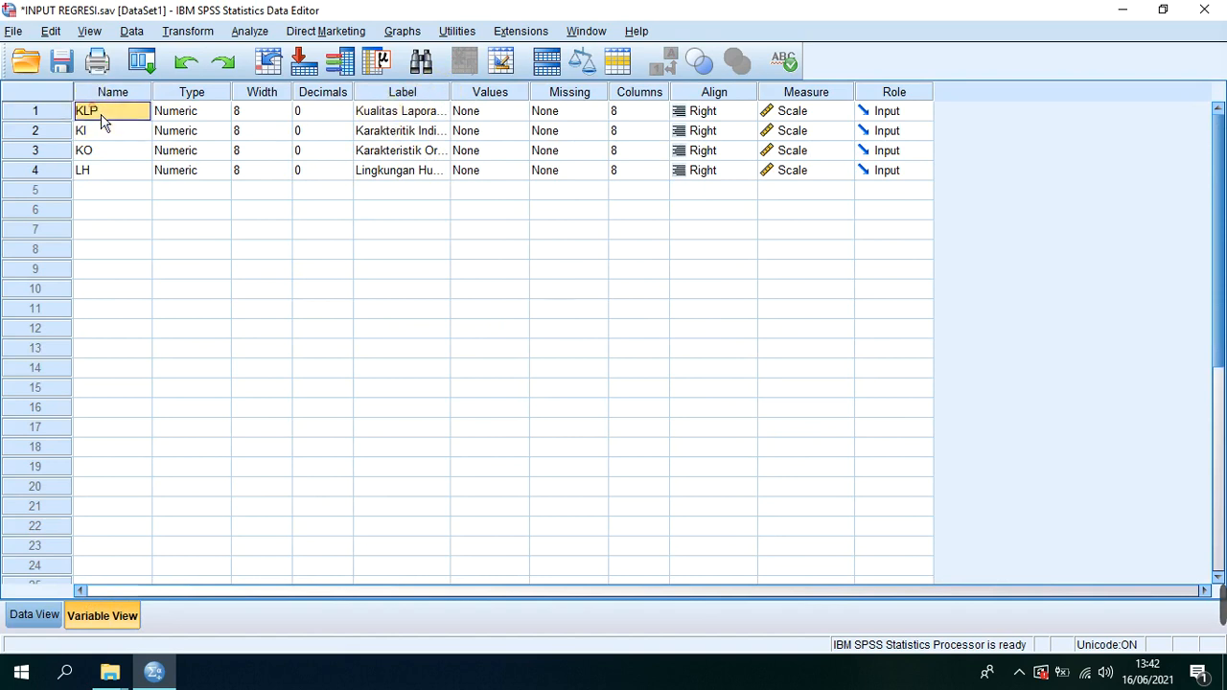
click(398, 113)
click(117, 131)
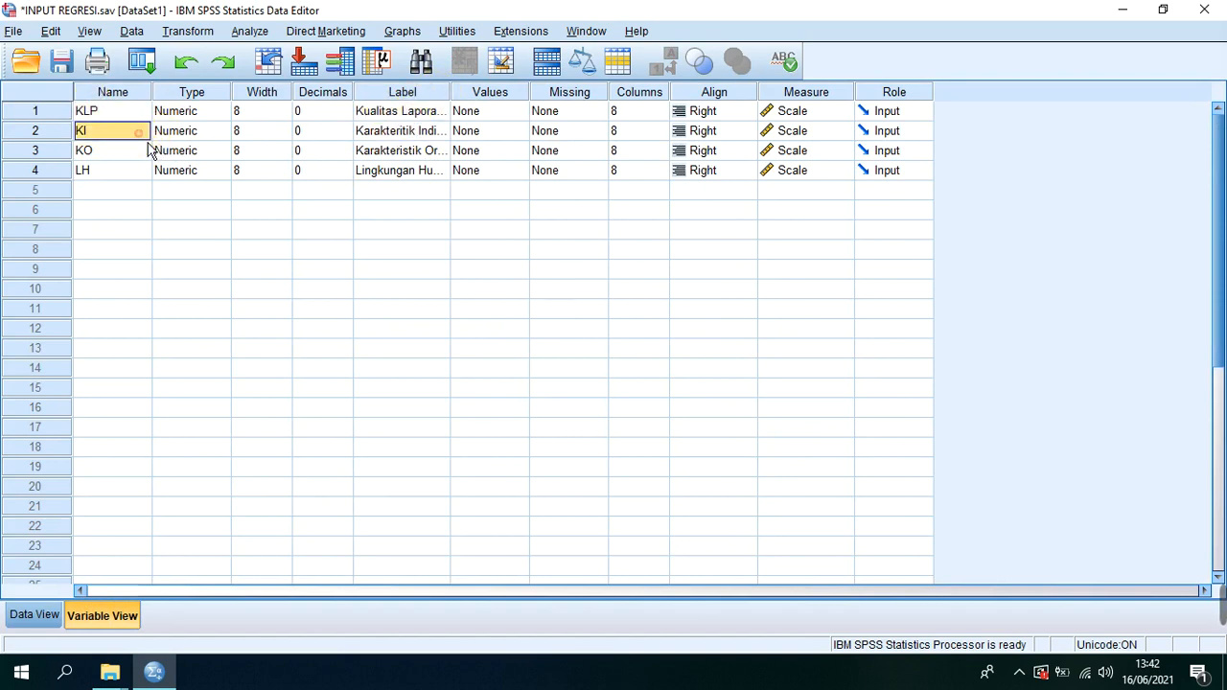
click(384, 131)
click(111, 153)
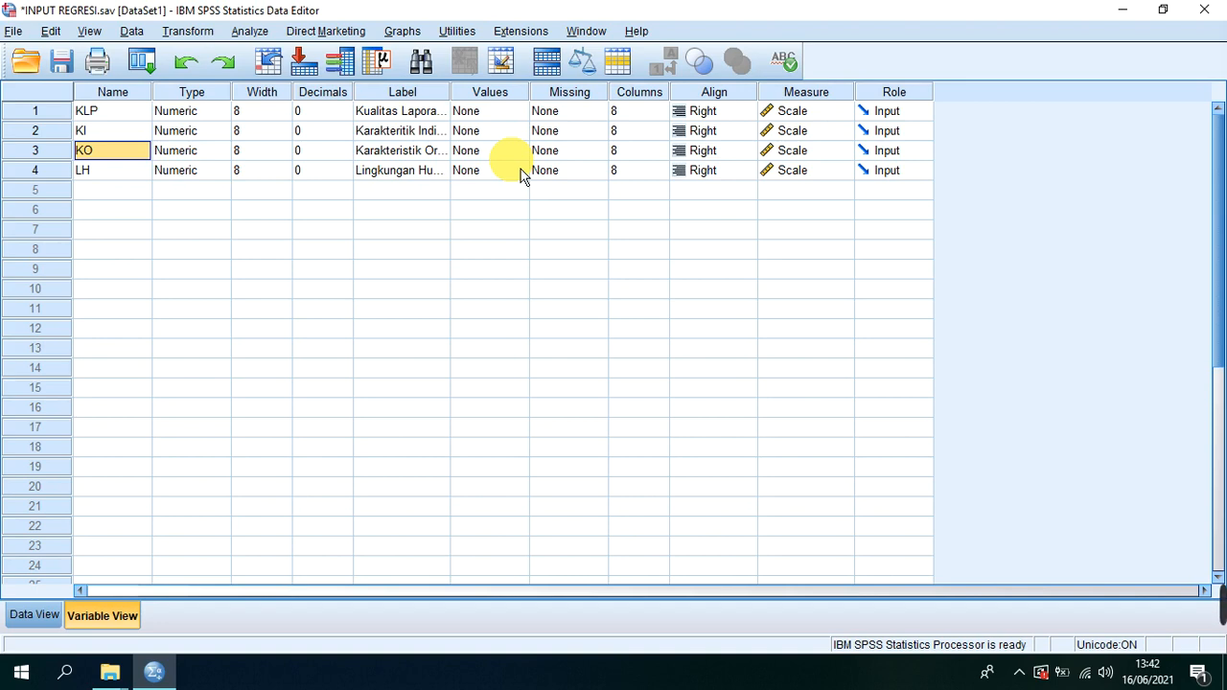
Check the decimals, measurement level and width settings of the four variables.
click(331, 95)
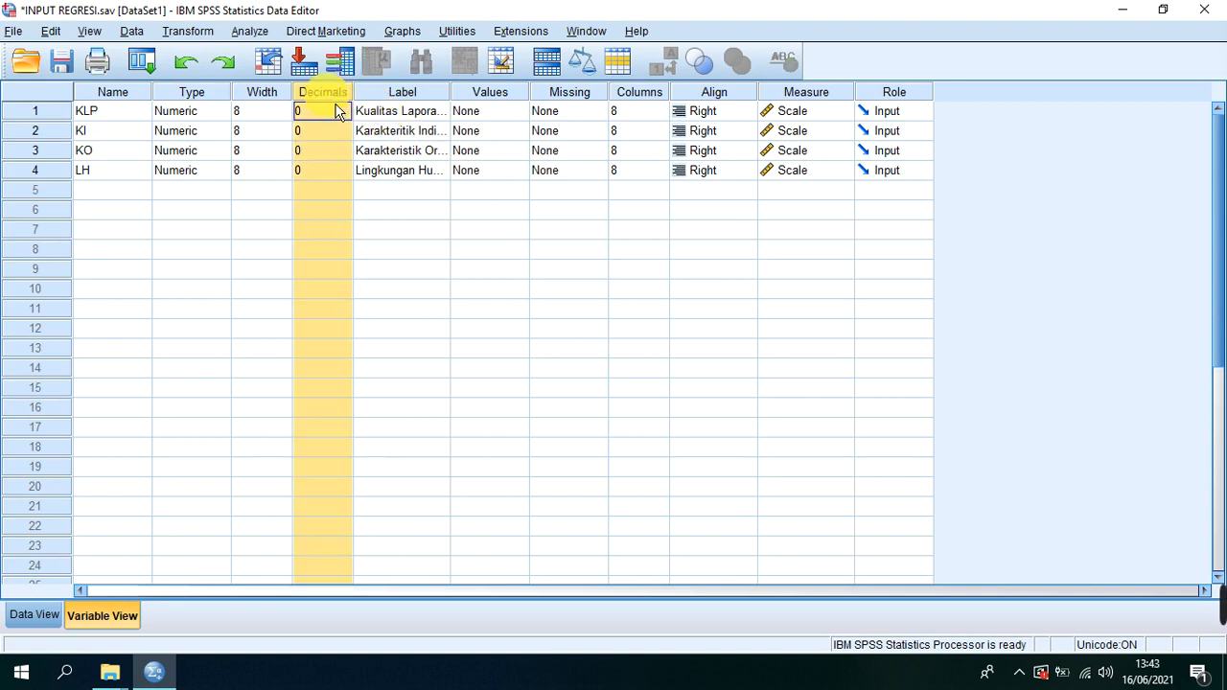
click(828, 95)
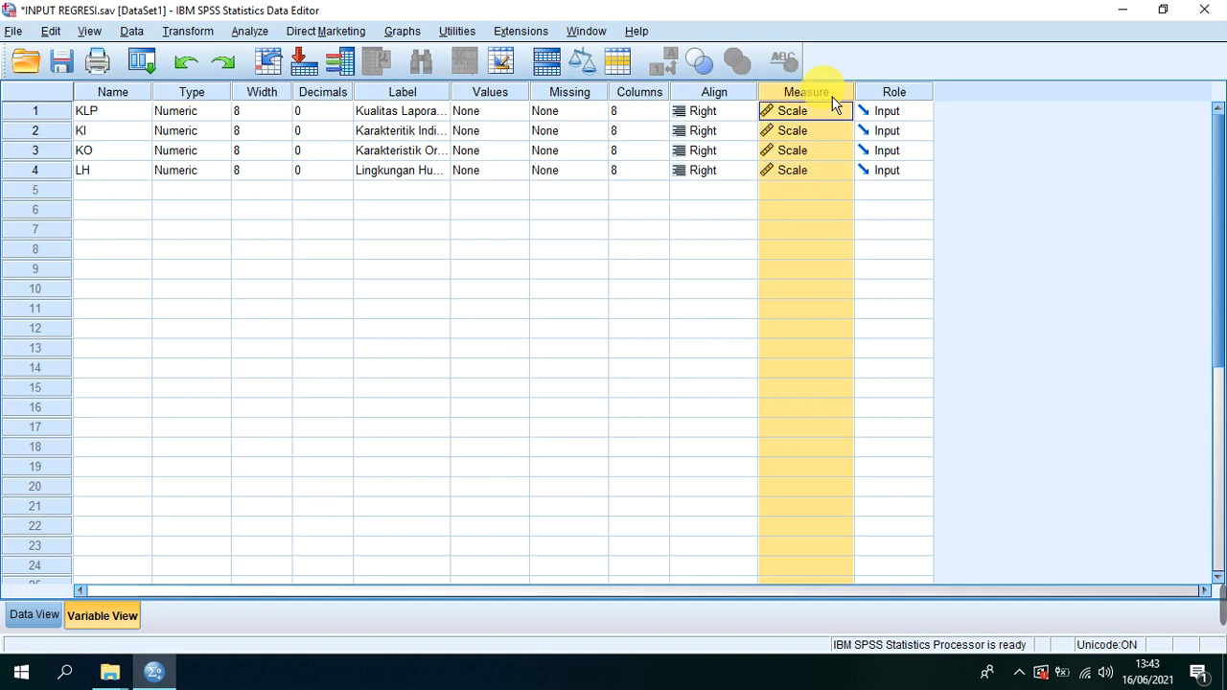
click(555, 251)
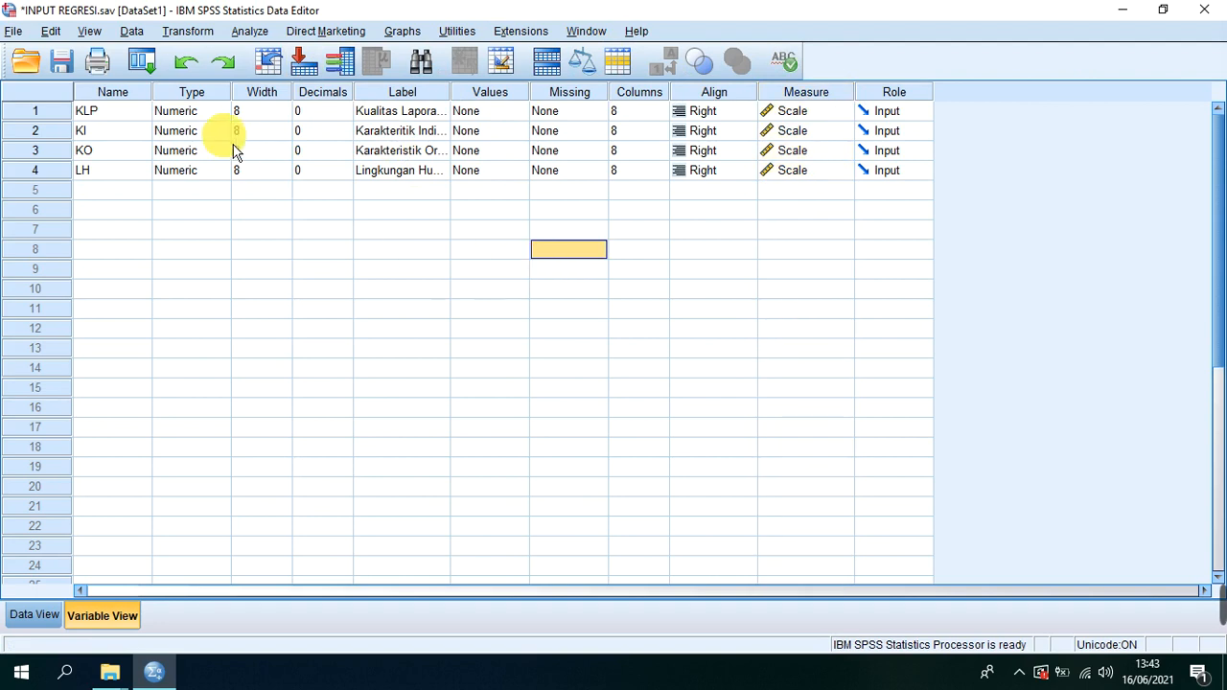
click(262, 115)
click(274, 309)
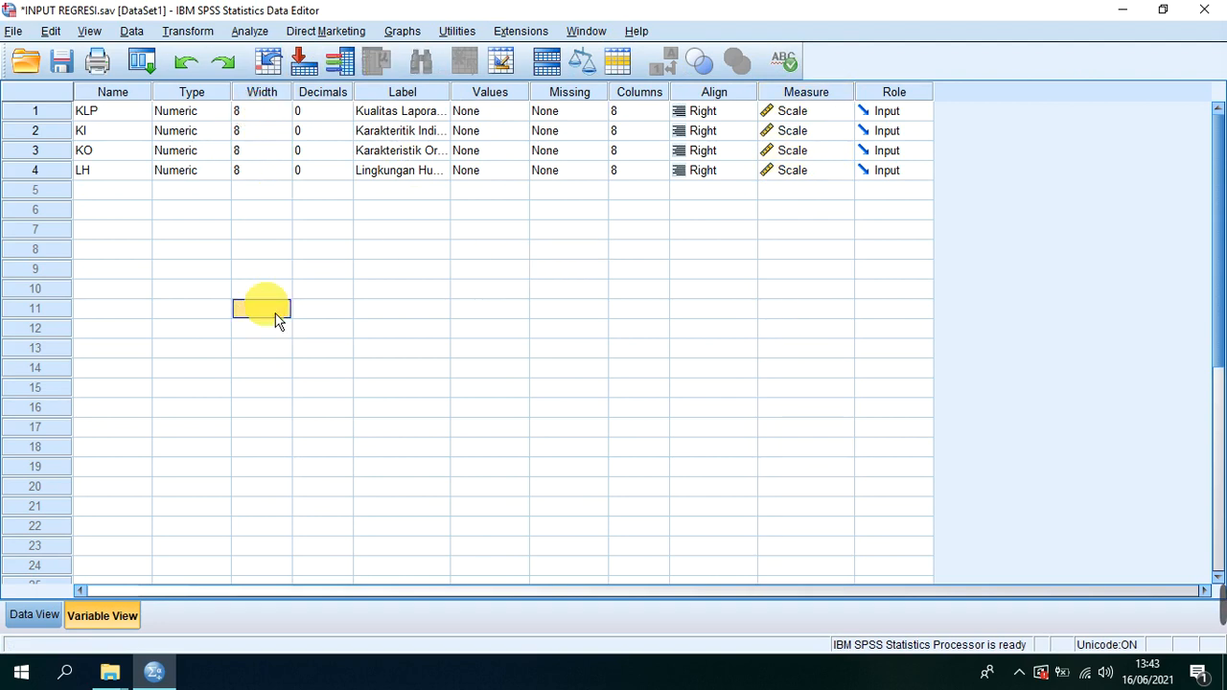
Set up a fresh Linear Regression from default settings, with Kualitas Laporan Keuangan as the dependent variable.
click(44, 617)
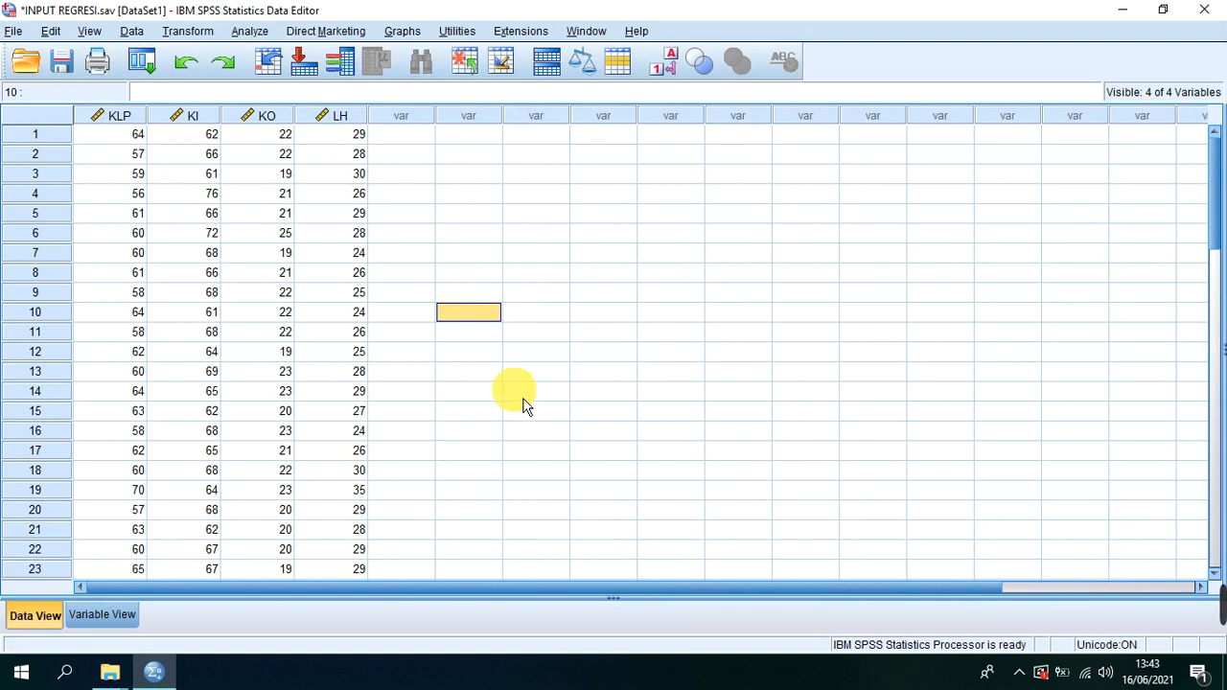
click(247, 32)
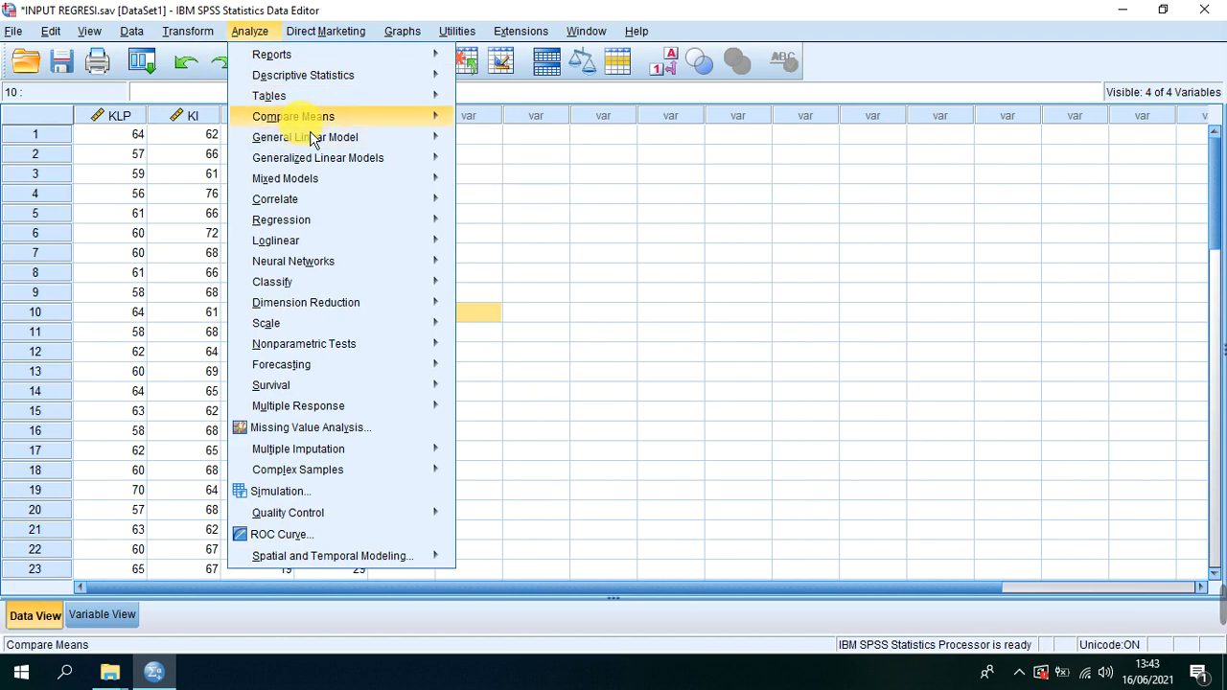
mouse_move(302, 220)
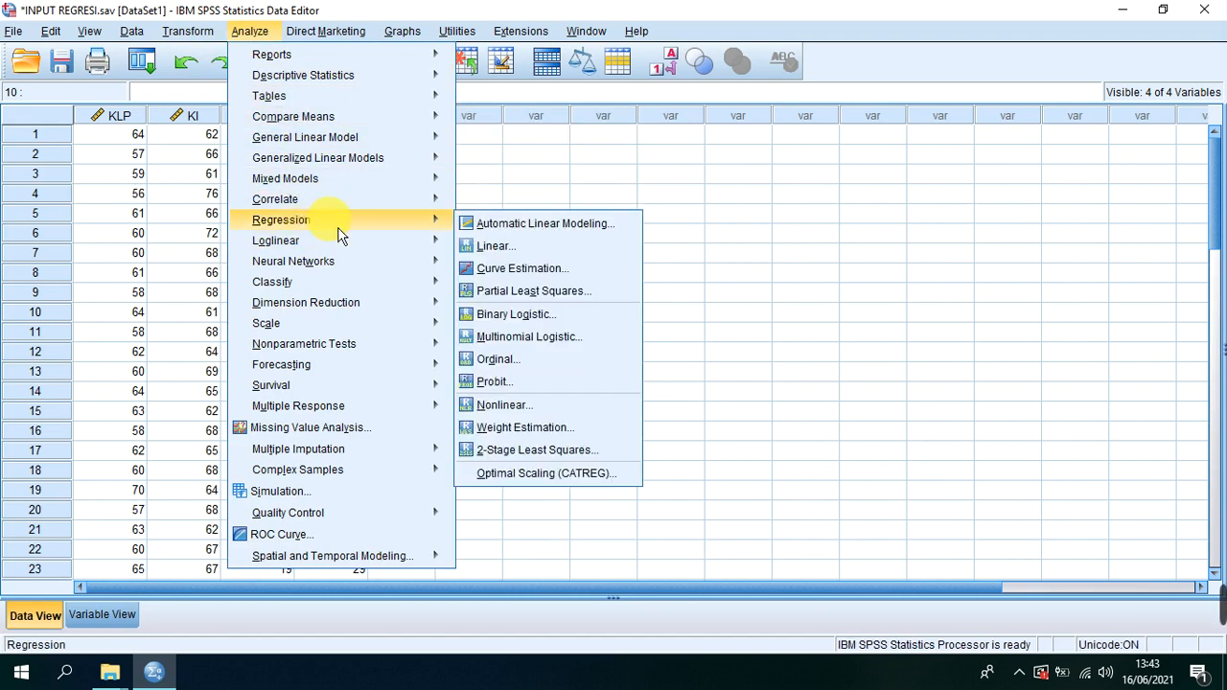
click(540, 250)
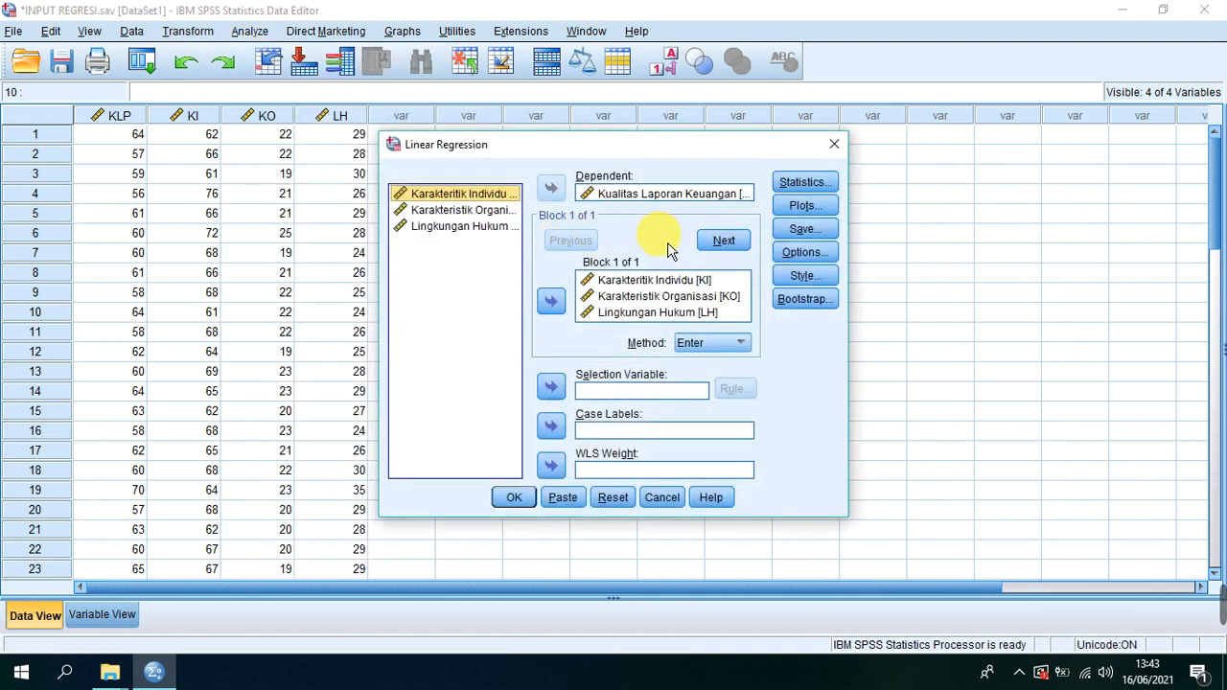
click(625, 502)
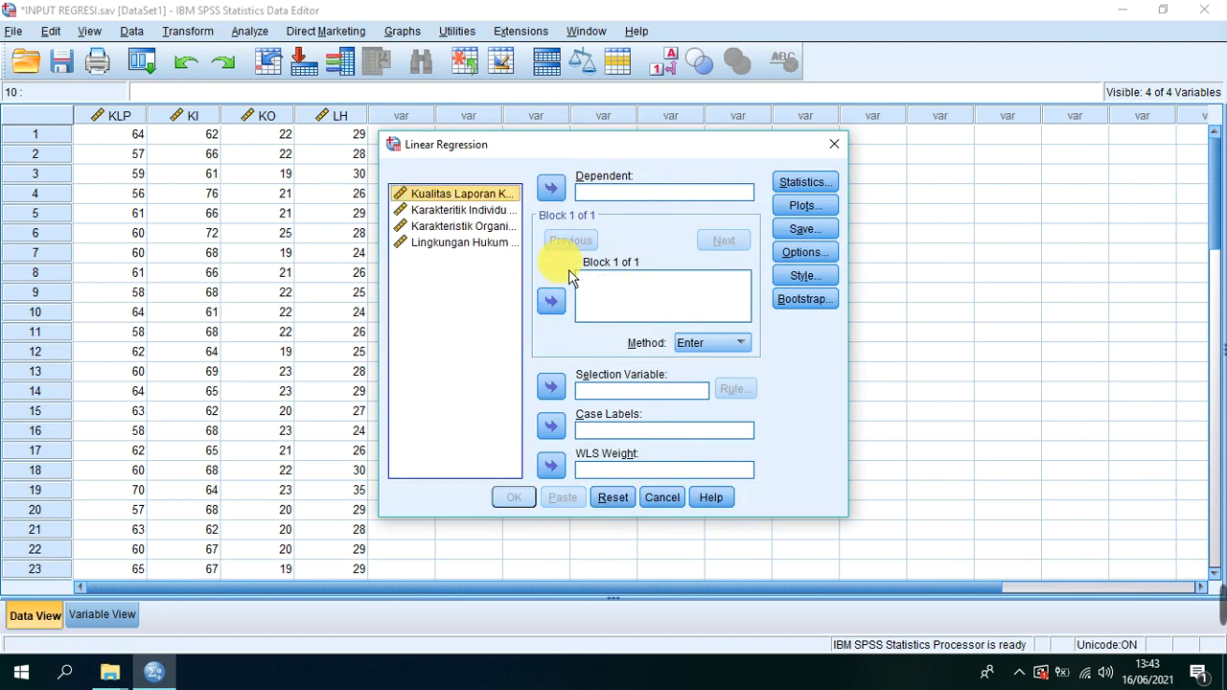
click(552, 188)
Add Karakteritik Individu, Karakteristik Organisasi and Lingkungan Hukum as the regression's independent variables.
click(462, 194)
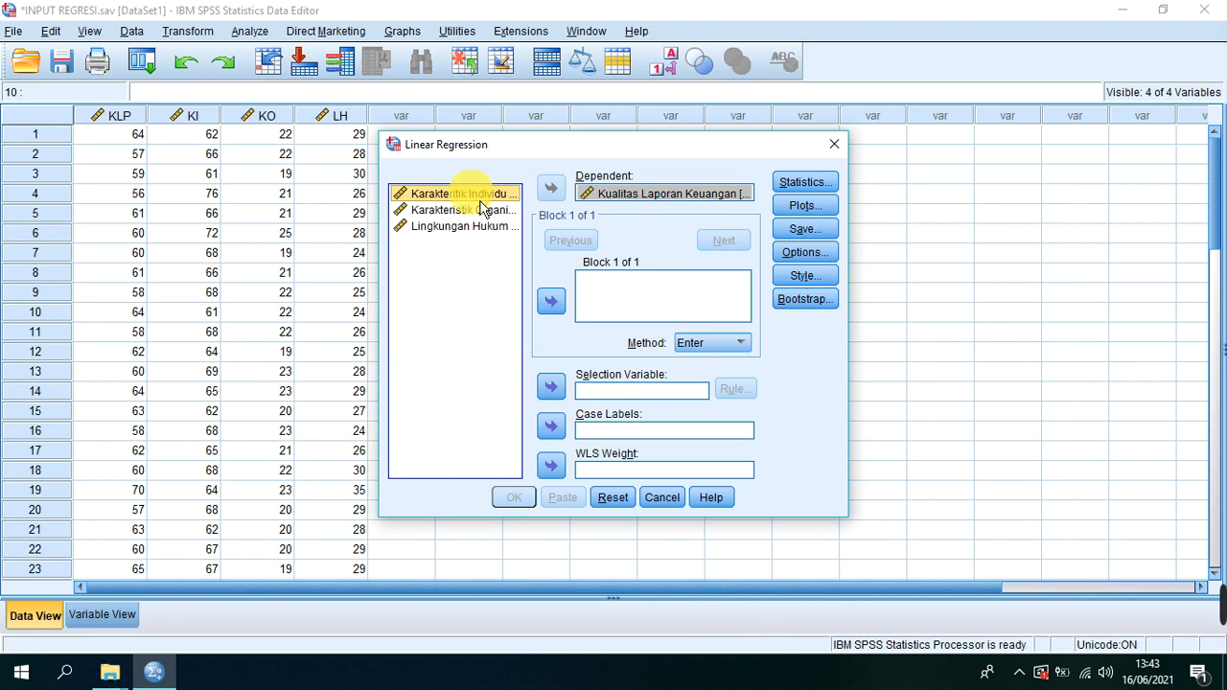
key(shift+Down)
key(shift+Down)
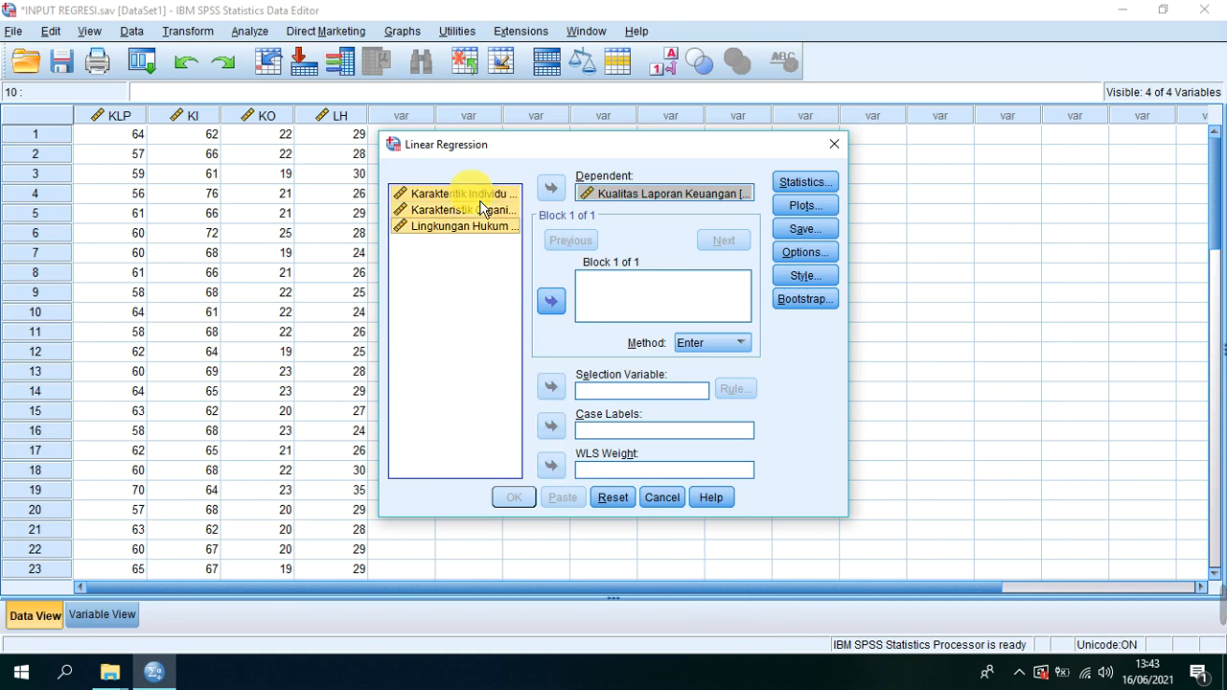
click(551, 301)
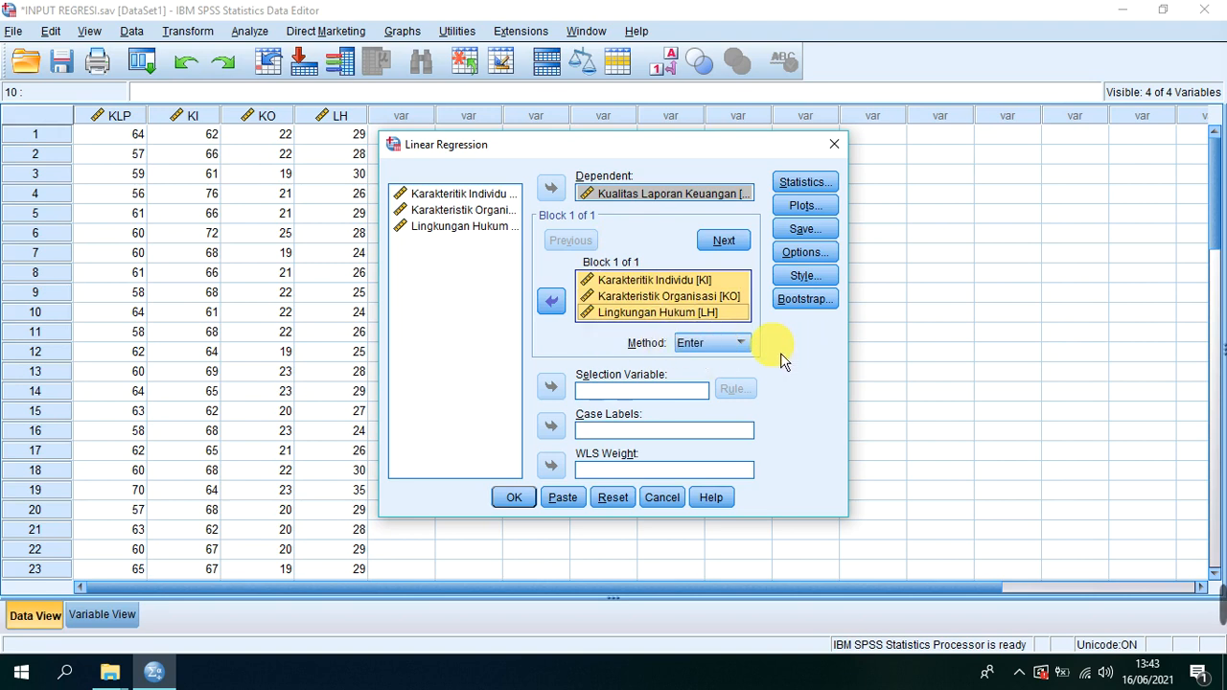
Set the regression to save unstandardized residuals as a new variable.
click(817, 234)
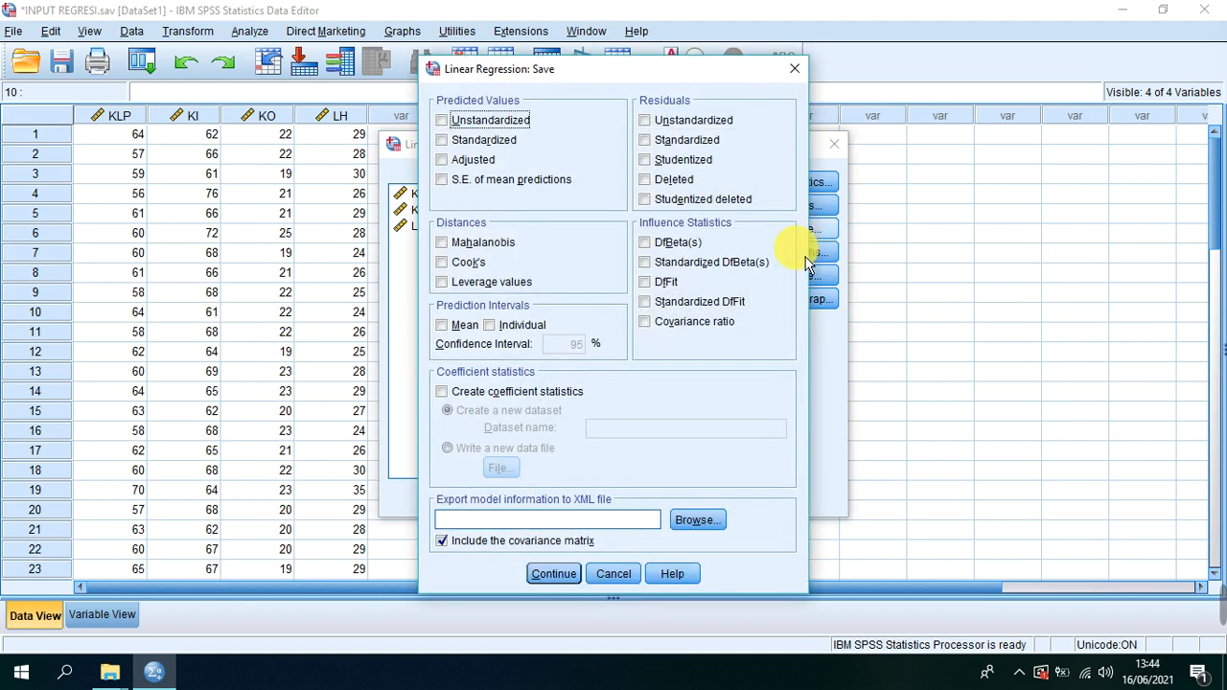
click(706, 132)
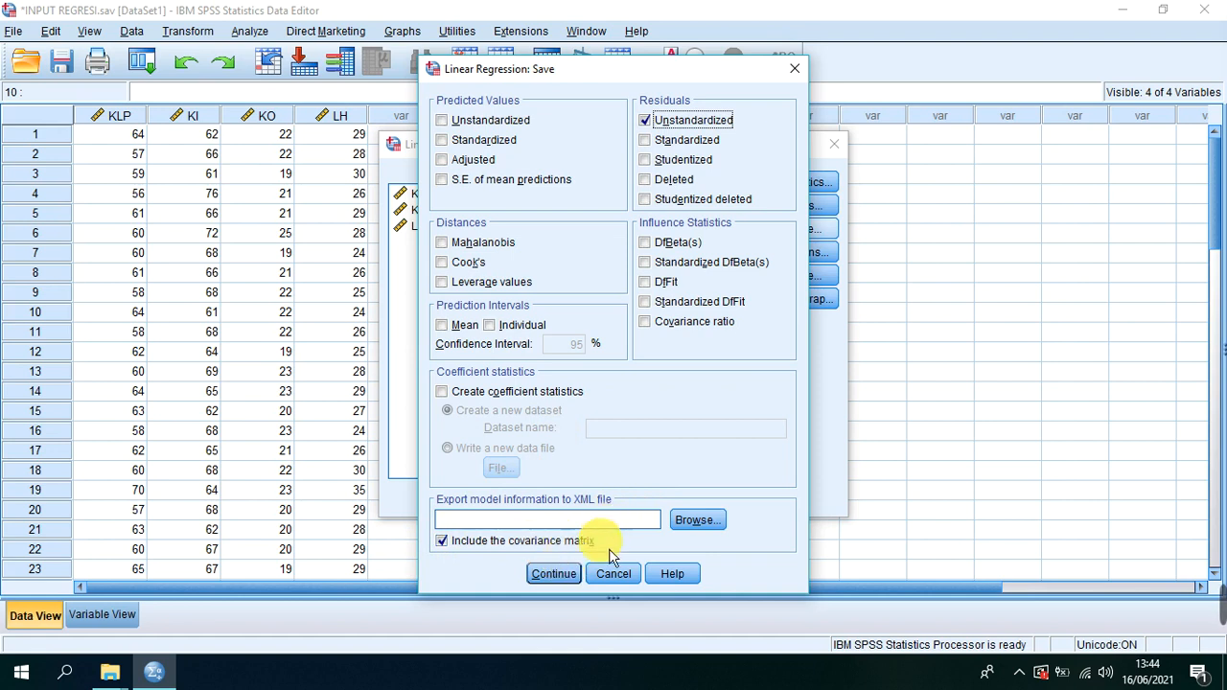
click(565, 577)
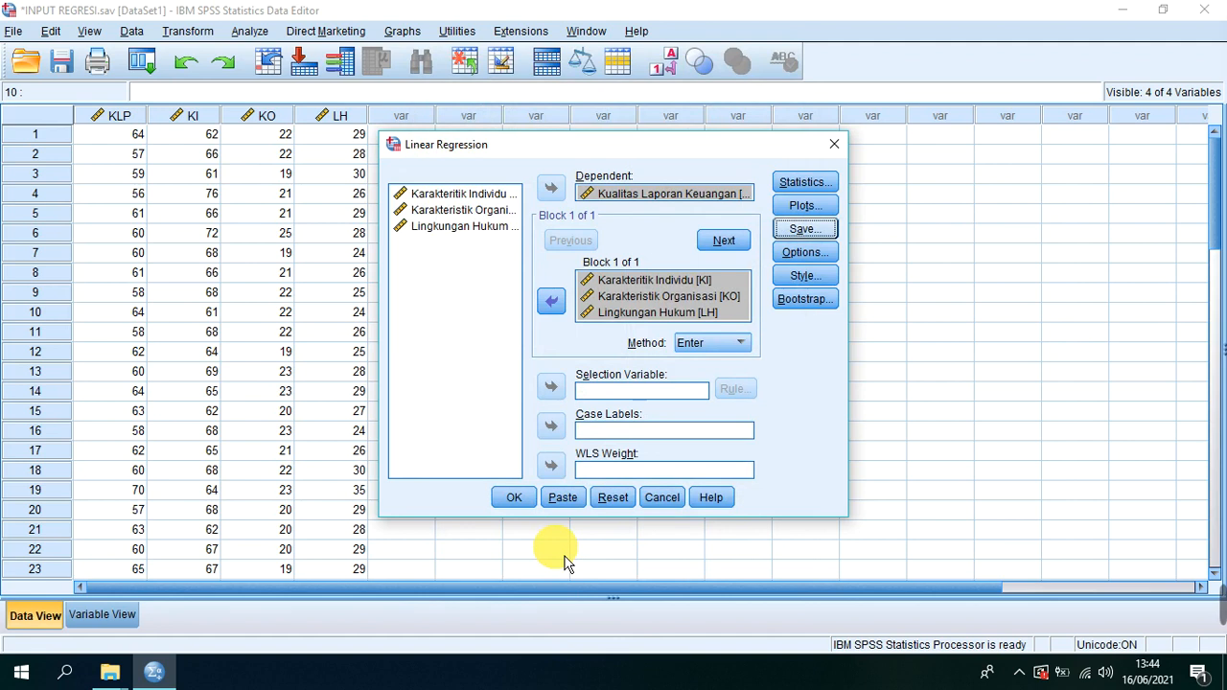
Run the linear regression, close its output document and check the saved residuals column in the dataset.
click(535, 500)
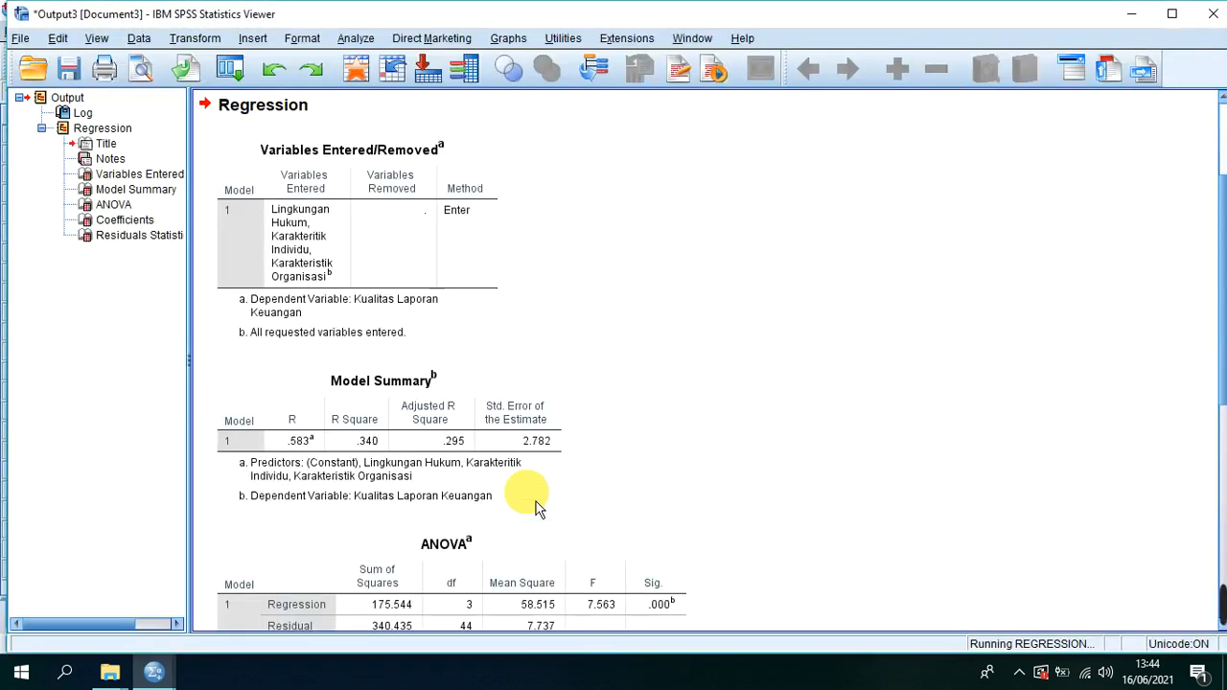
click(1213, 14)
click(631, 368)
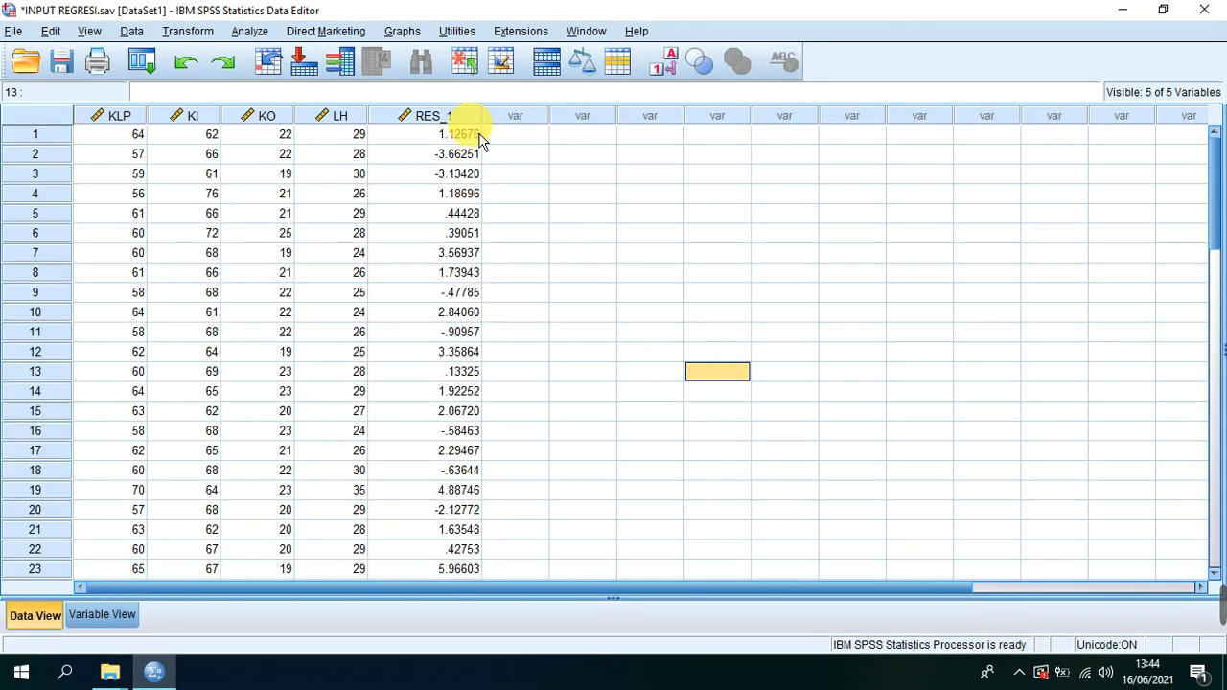
click(451, 116)
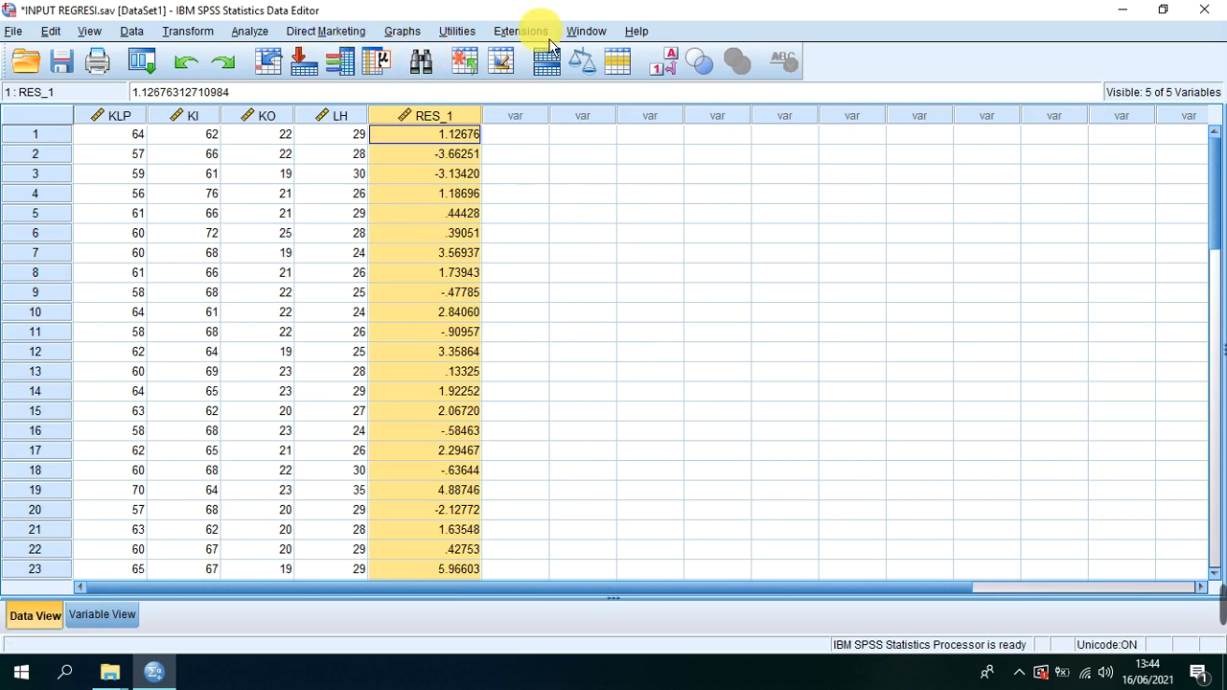
click(739, 275)
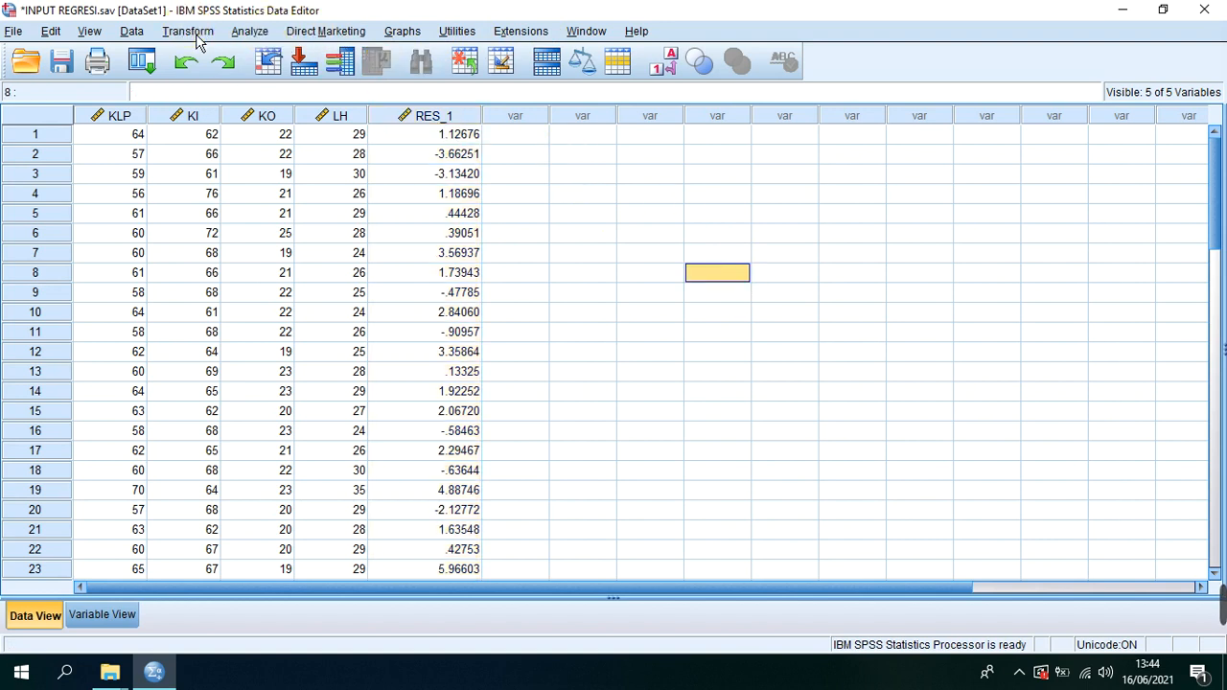
Open Compute Variable and enter abs-res as the target variable name.
click(197, 33)
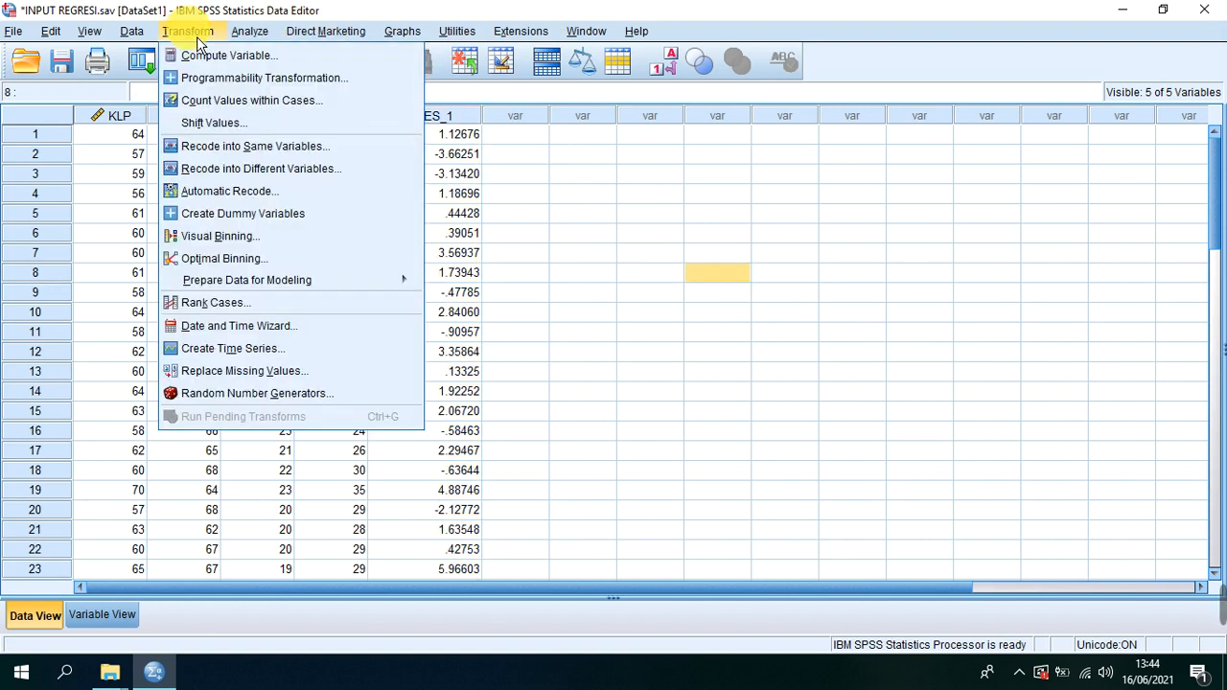
click(254, 69)
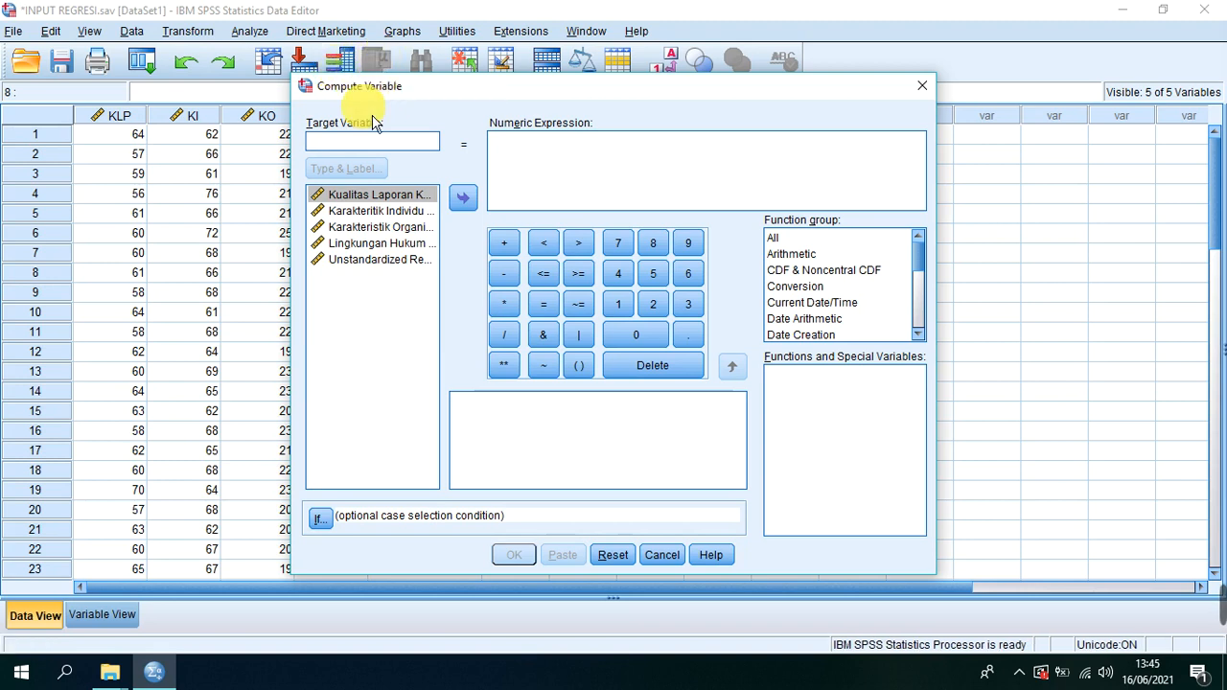
text(a)
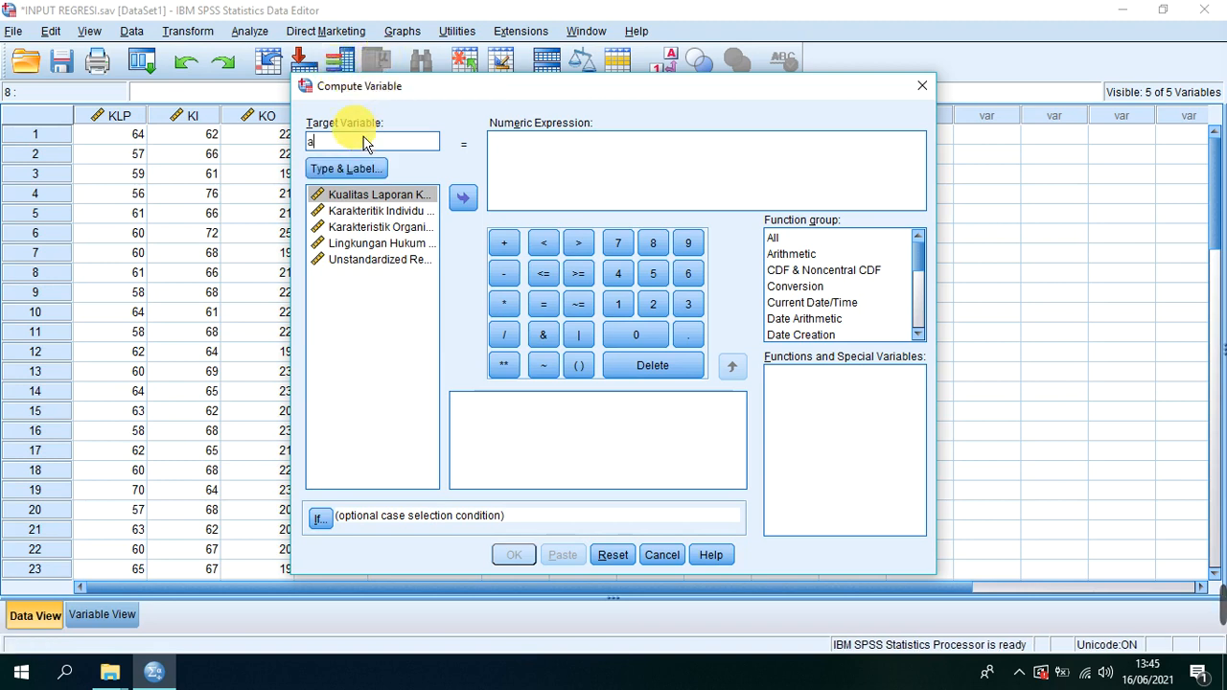
text(bs-res)
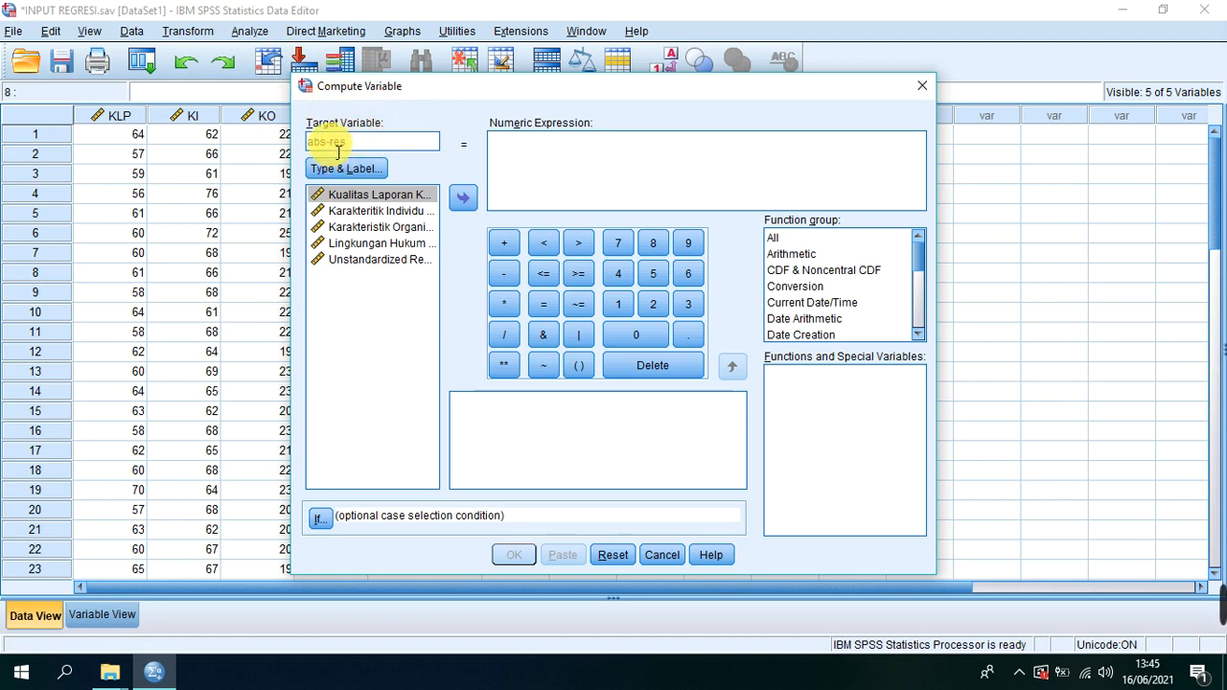
drag(332, 144, 327, 144)
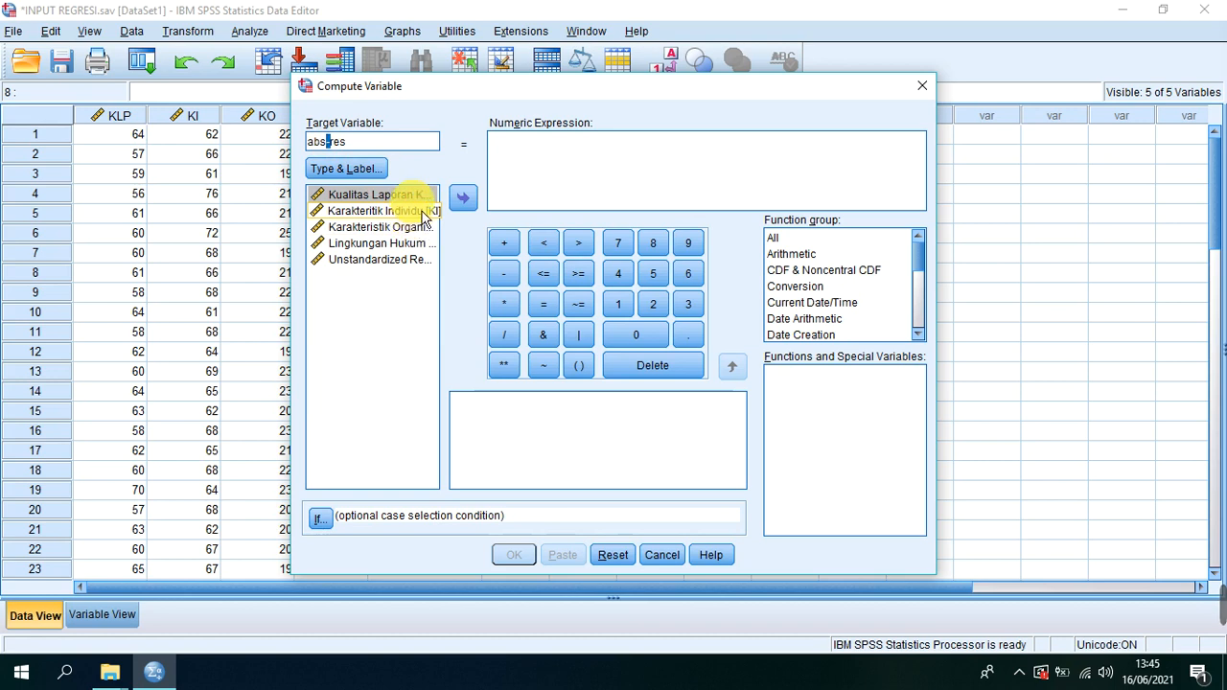
click(402, 144)
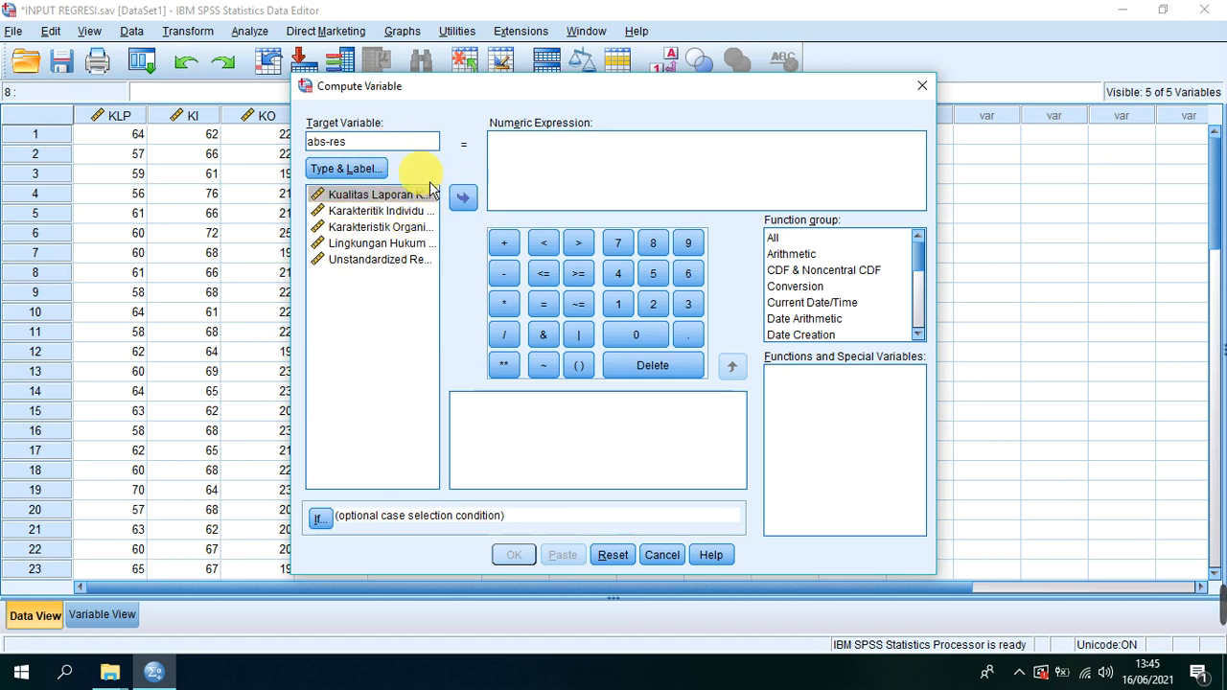
Remove the hyphen from the target variable name, making it absres.
click(343, 169)
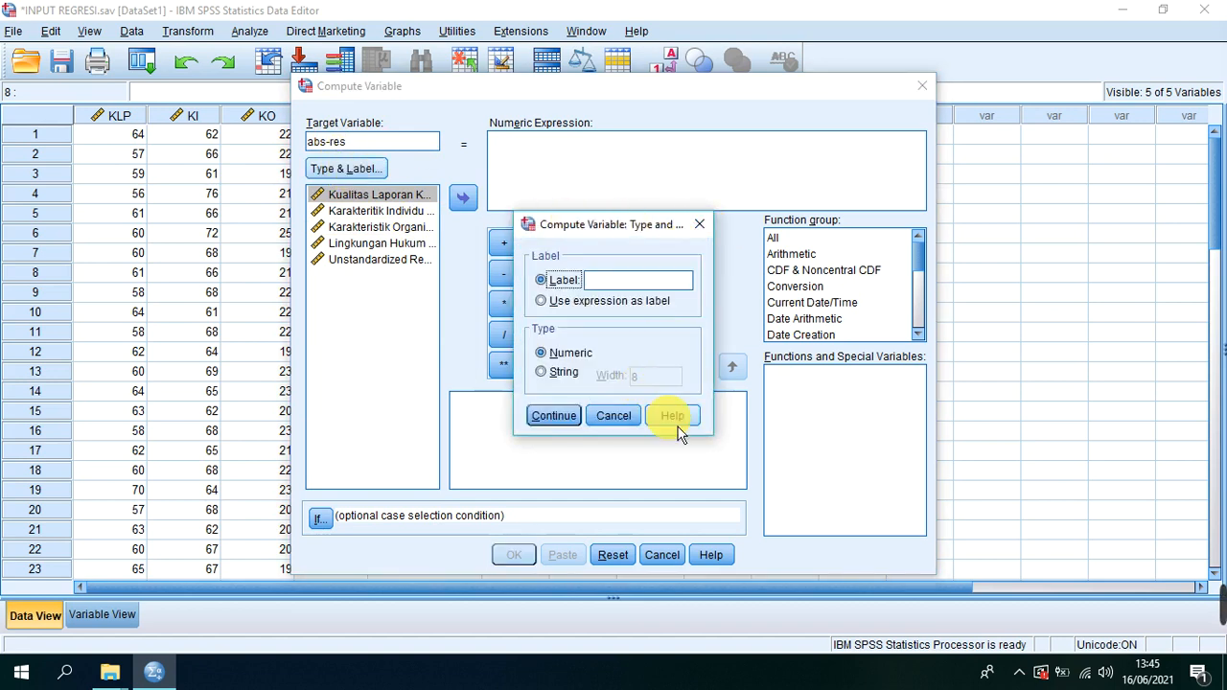
click(629, 424)
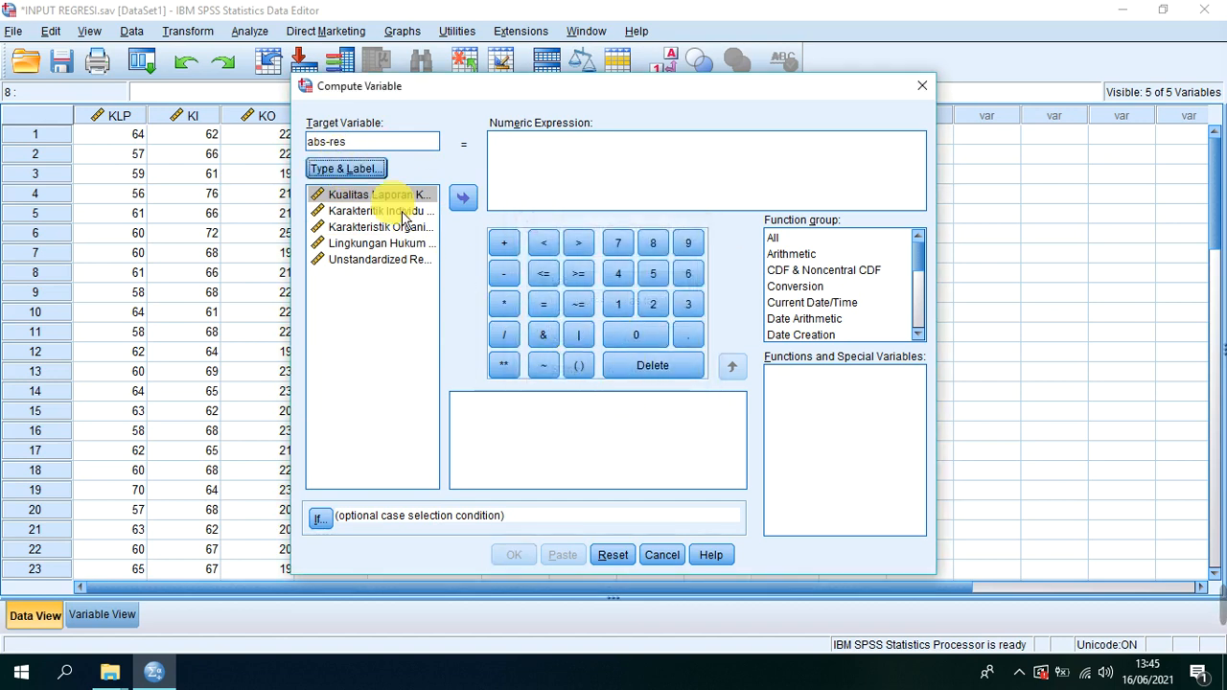
click(390, 141)
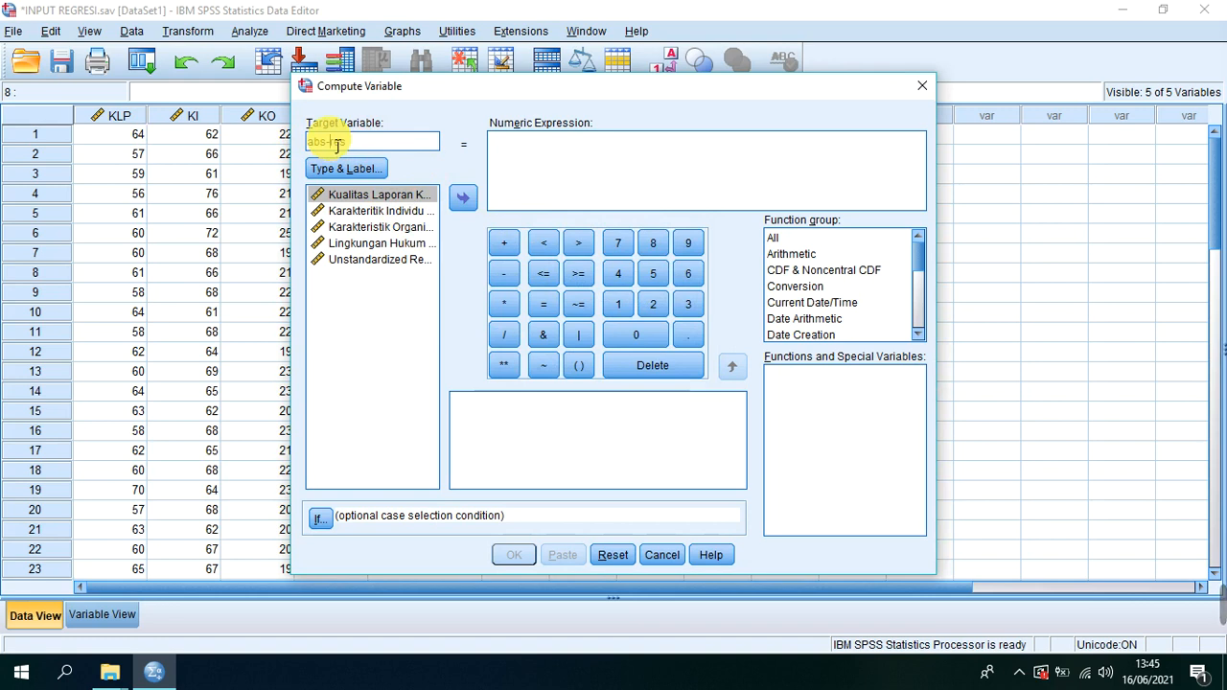
key(BackSpace)
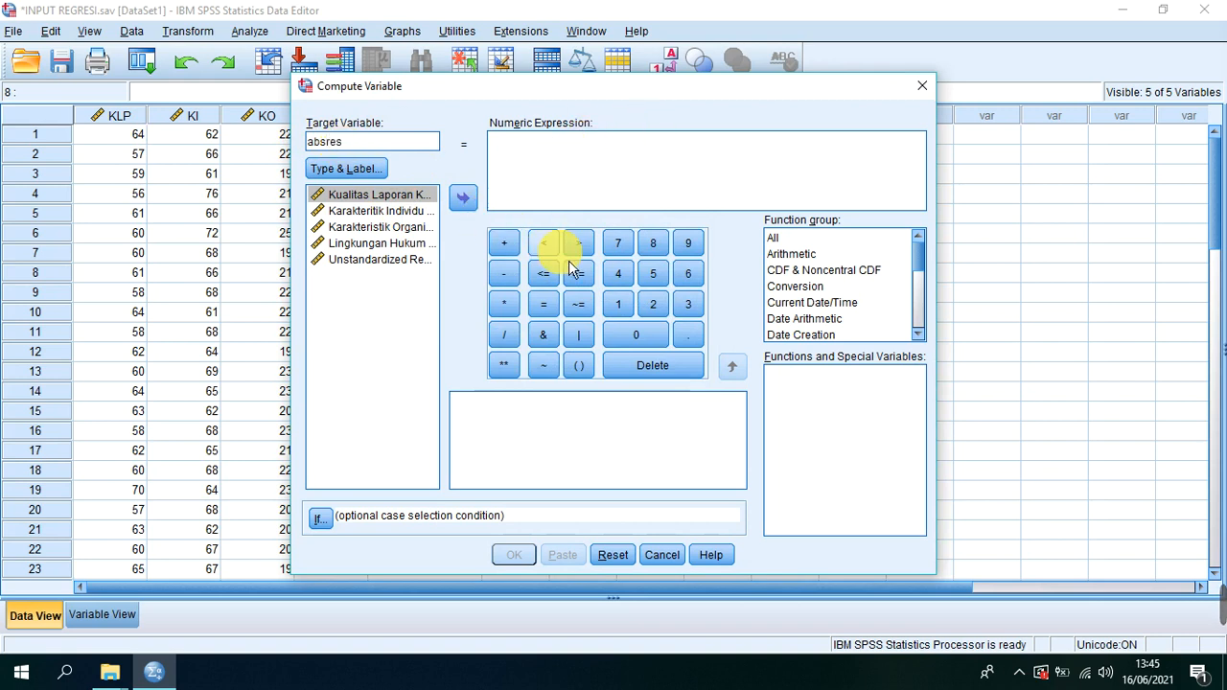
Try to compute absres with only a minus sign as the numeric expression, and clear the expression.
click(513, 282)
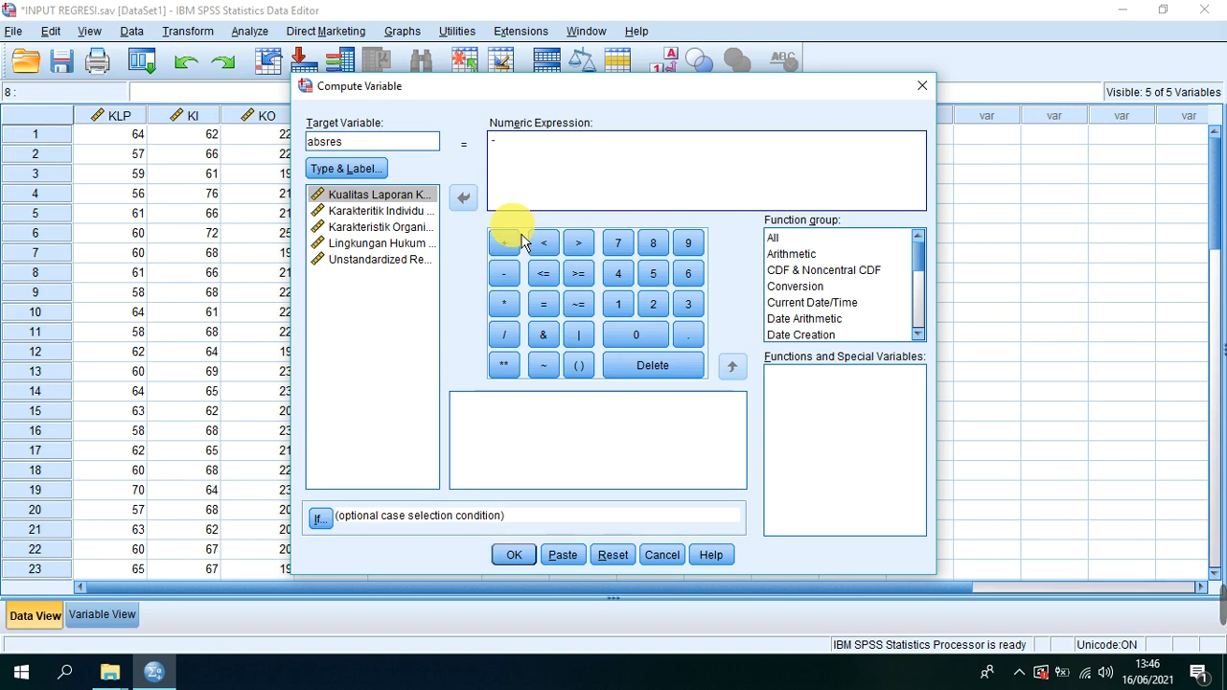
click(351, 168)
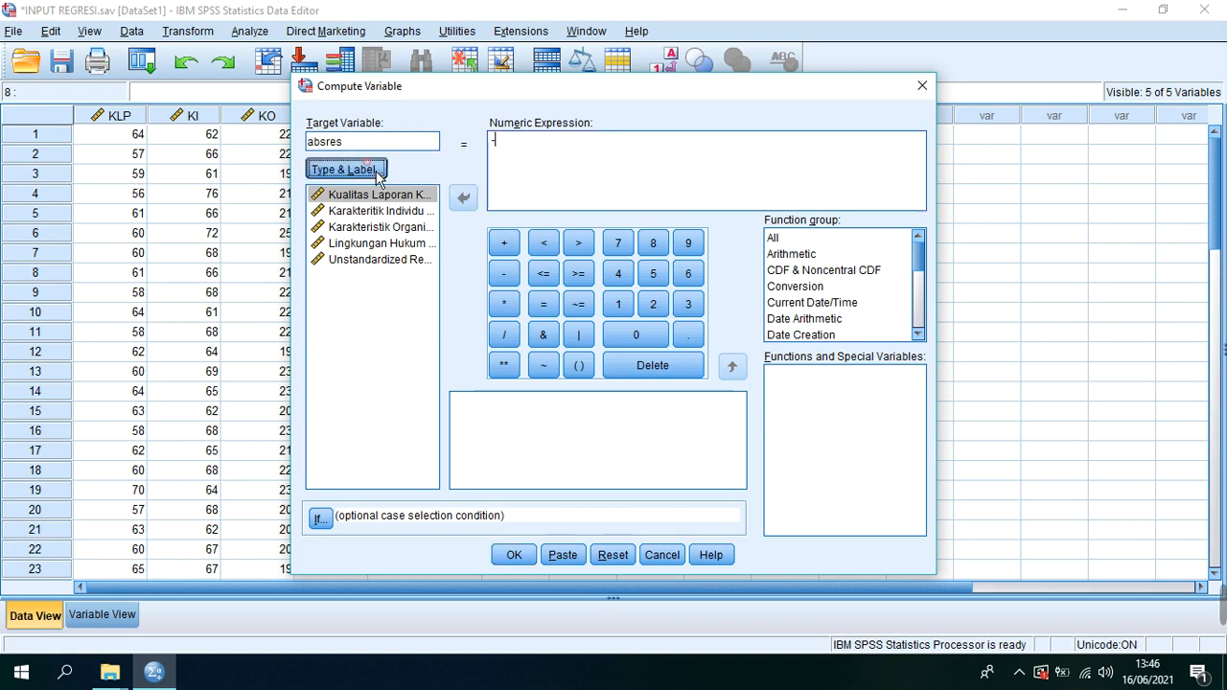
click(619, 419)
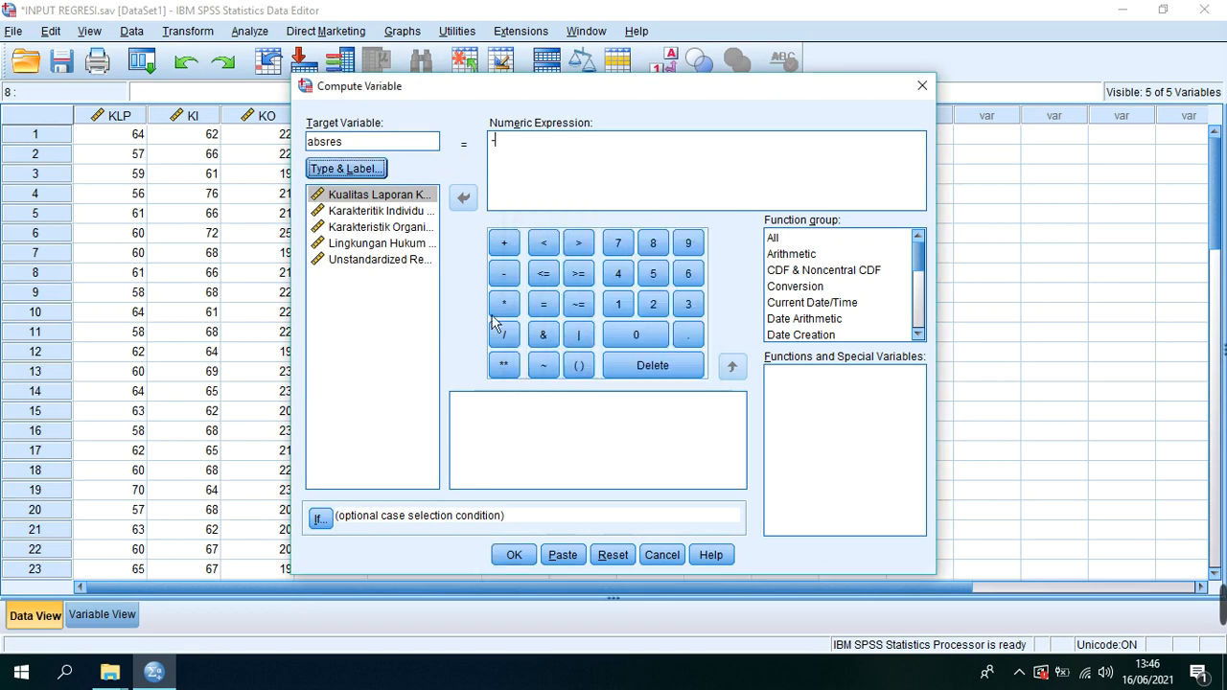
click(530, 563)
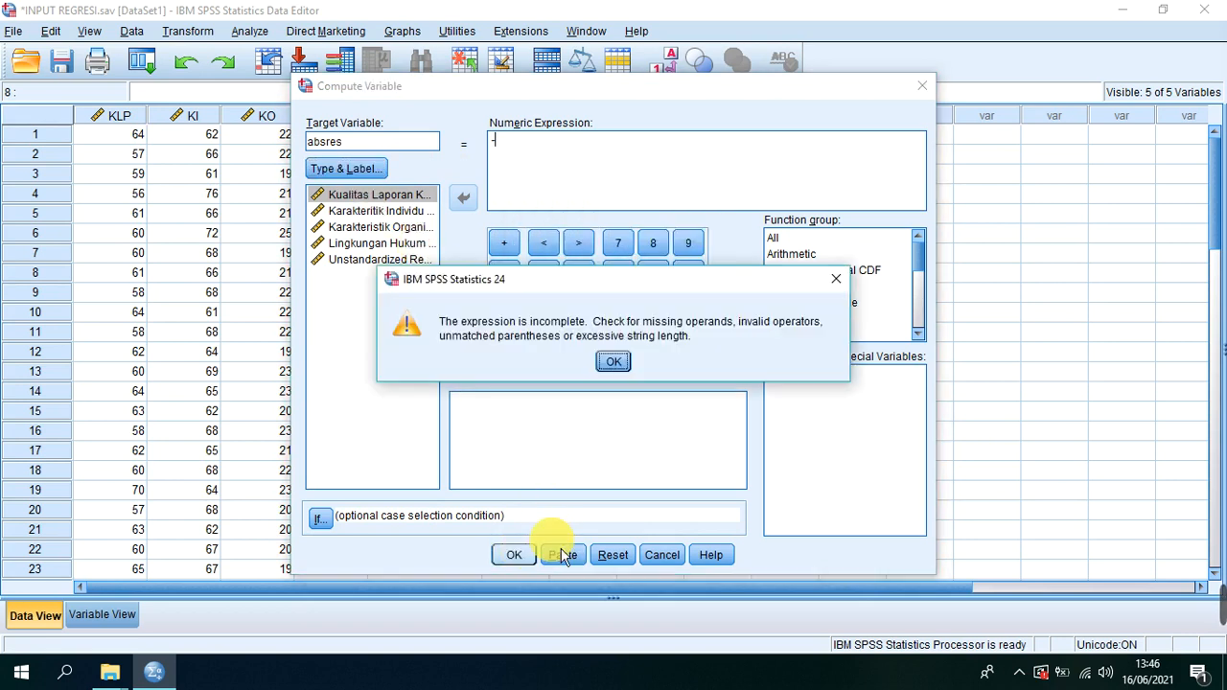
click(997, 324)
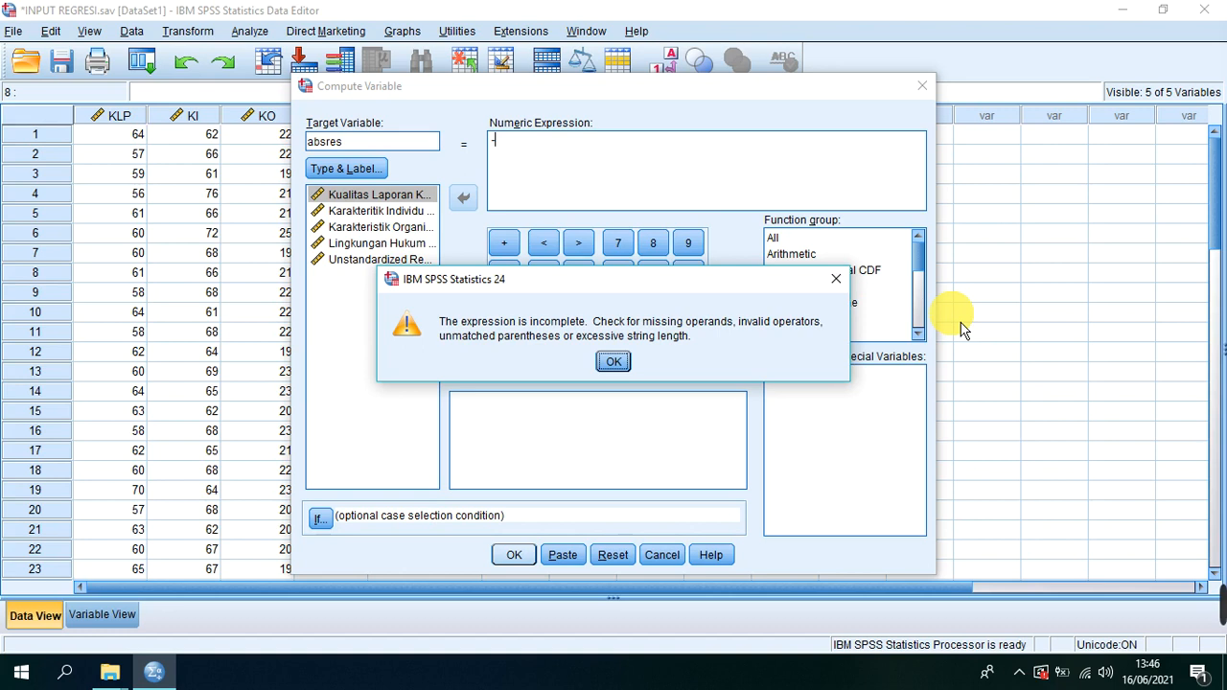
key(Return)
click(564, 163)
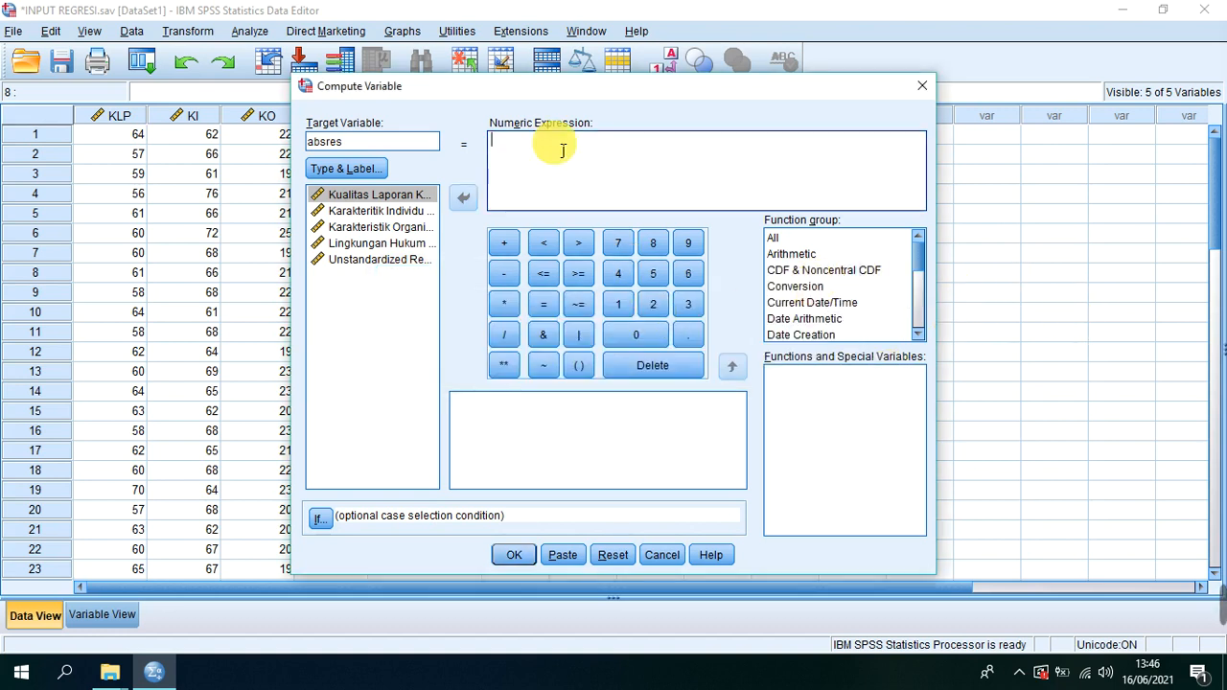
click(353, 143)
click(332, 145)
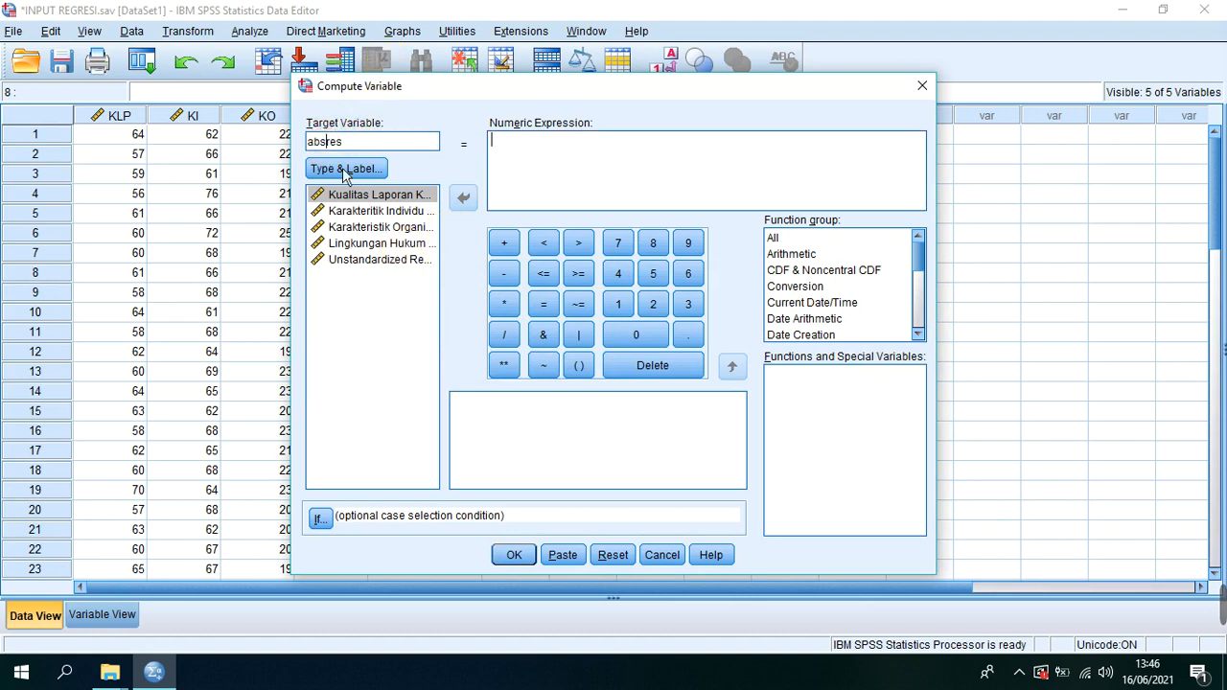
text(___)
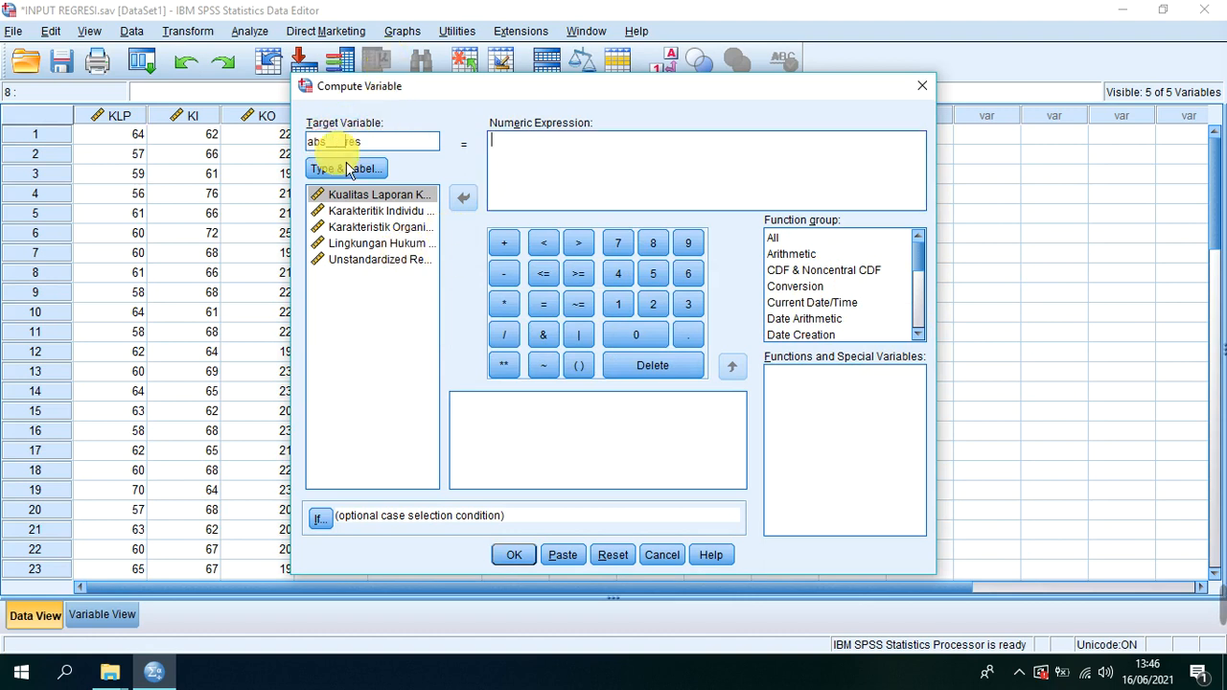
key(BackSpace)
key(BackSpace)
key(BackSpace)
key(BackSpace)
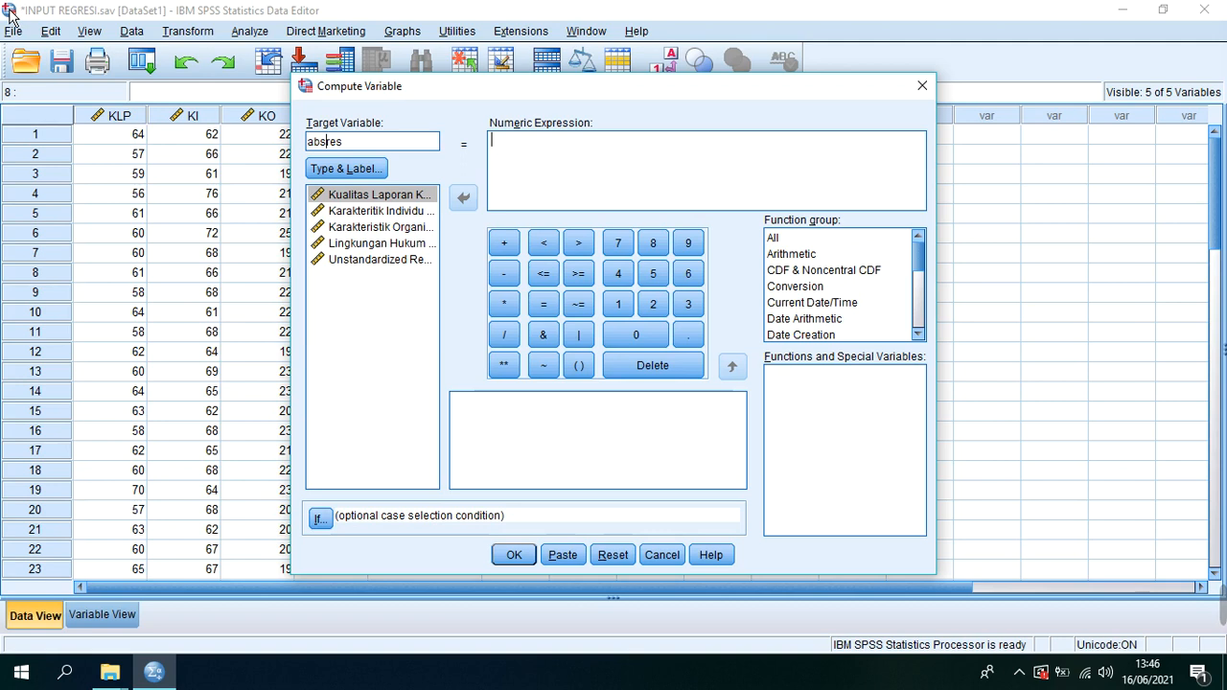
Replace the abs part of the target variable name with ABS_RES.
key(BackSpace)
key(BackSpace)
key(BackSpace)
text(AN)
key(BackSpace)
text(BS_RES)
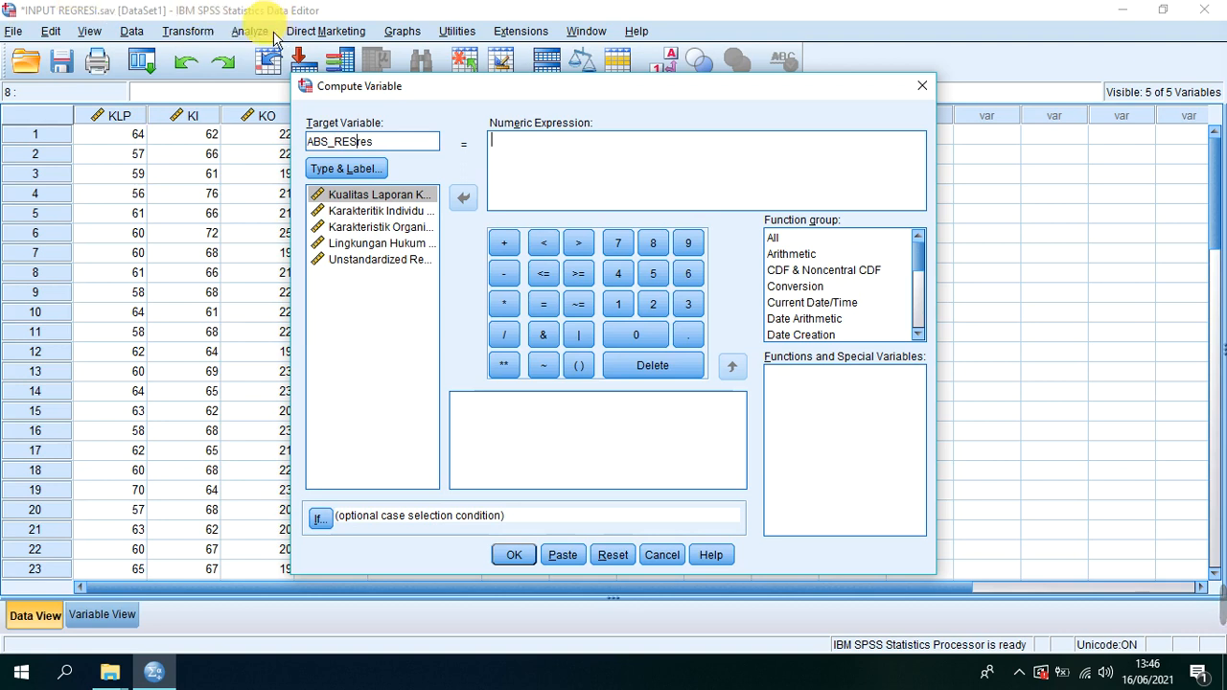
Remove the leftover lowercase res from the target variable name, leaving ABS_RES.
click(374, 178)
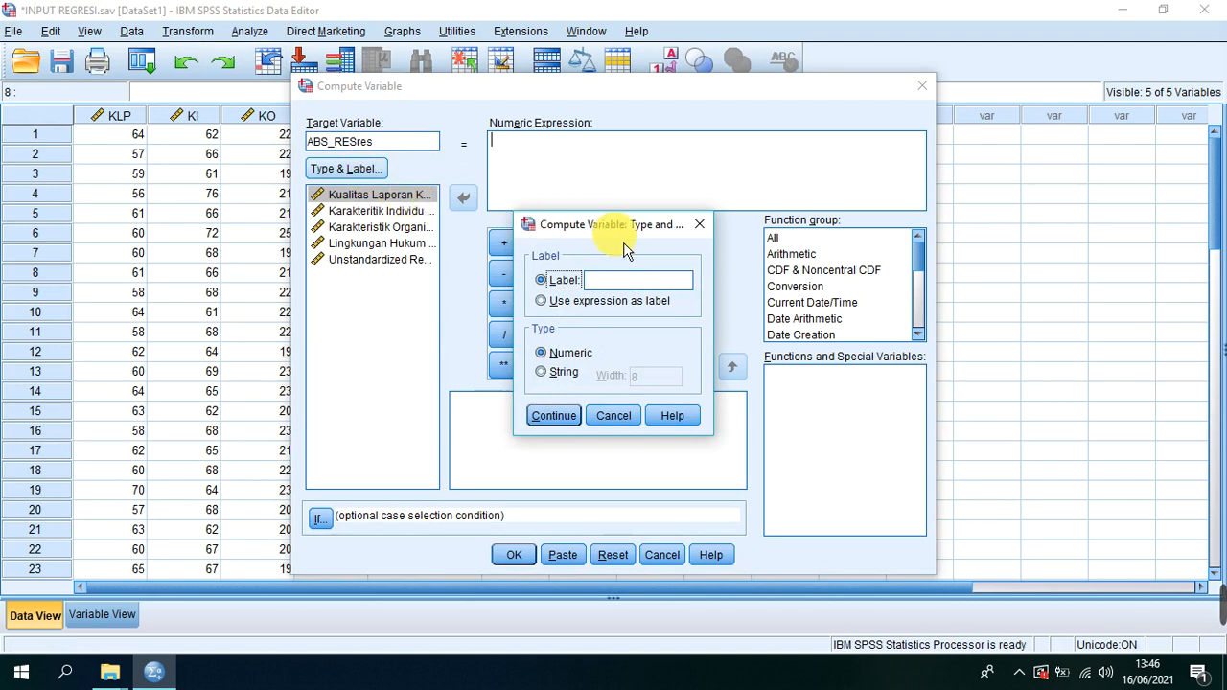
click(624, 284)
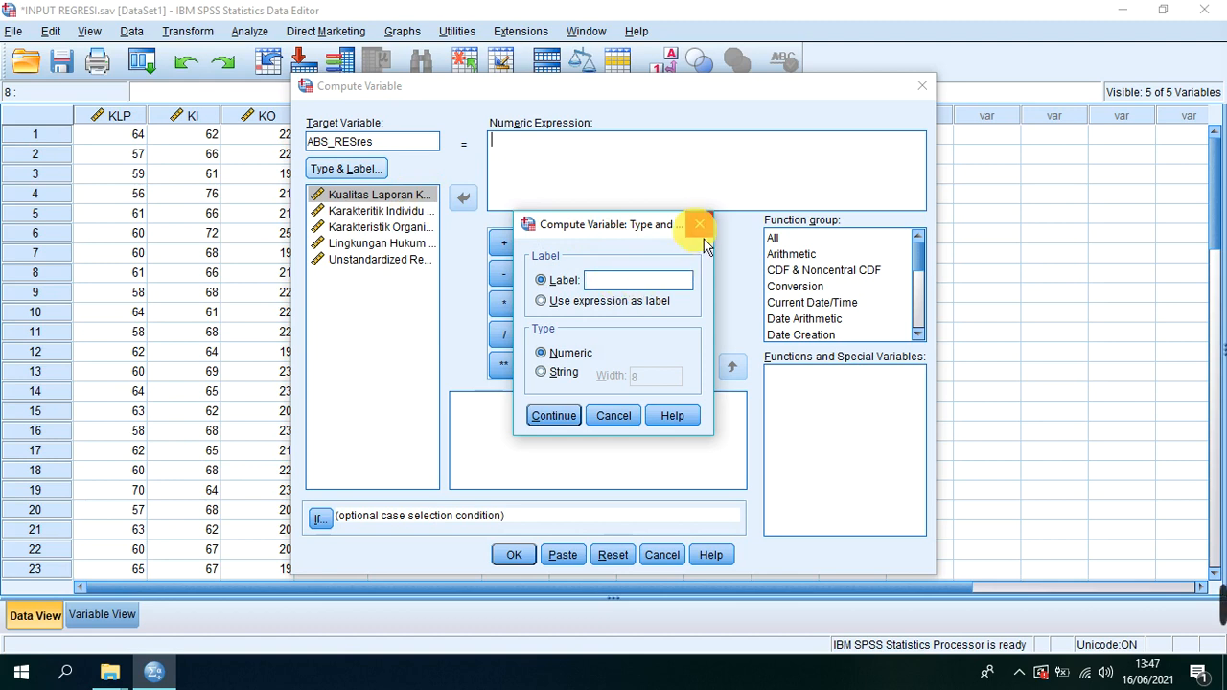
click(614, 416)
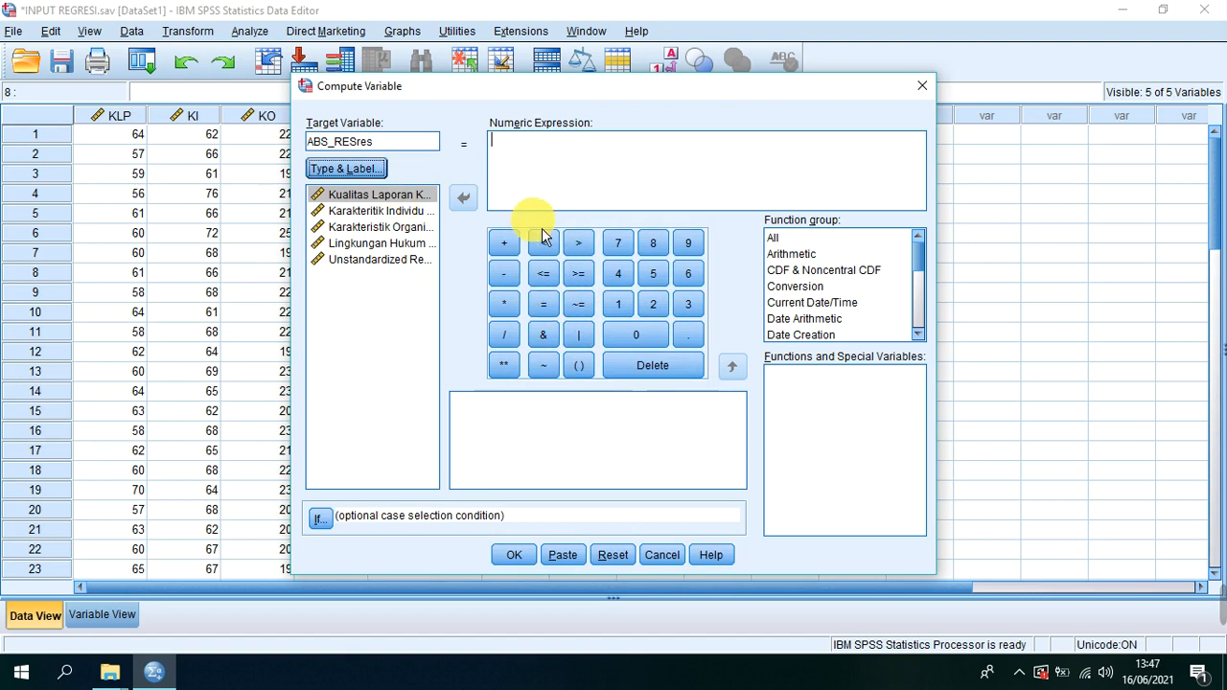
double_click(319, 142)
click(396, 146)
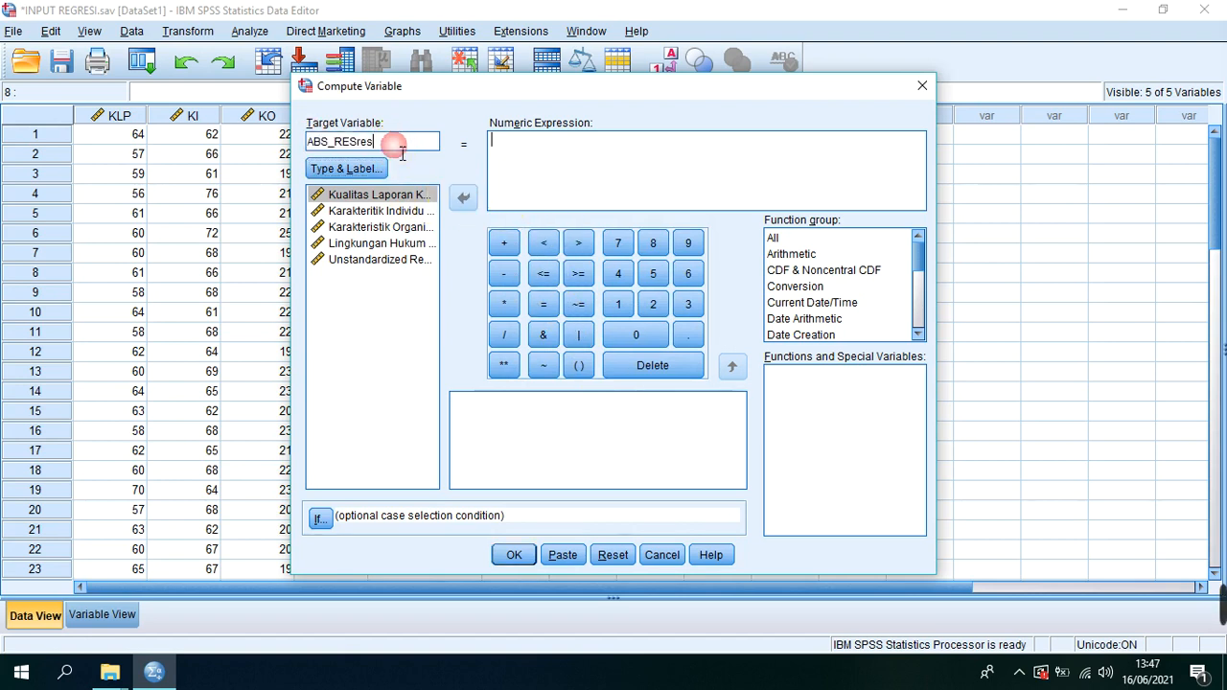
key(BackSpace)
key(BackSpace)
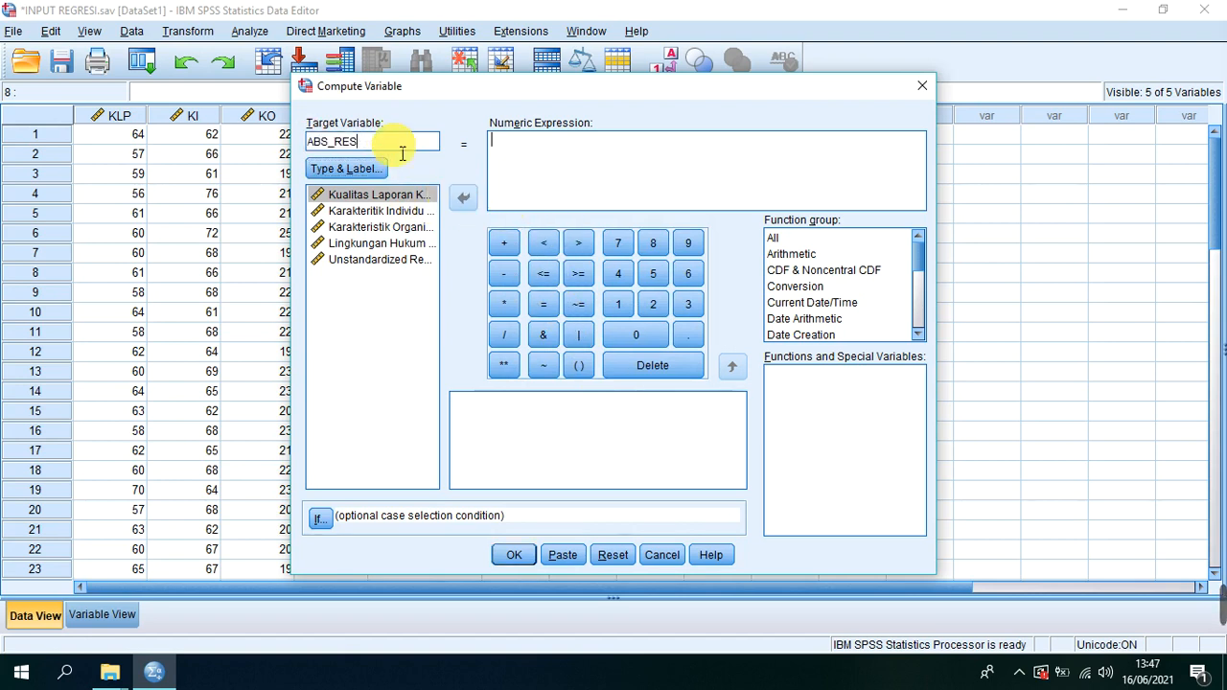
Try a numeric expression made of the copied ABS_RES name and the unstandardized residual variable, and clear it.
drag(383, 142, 317, 149)
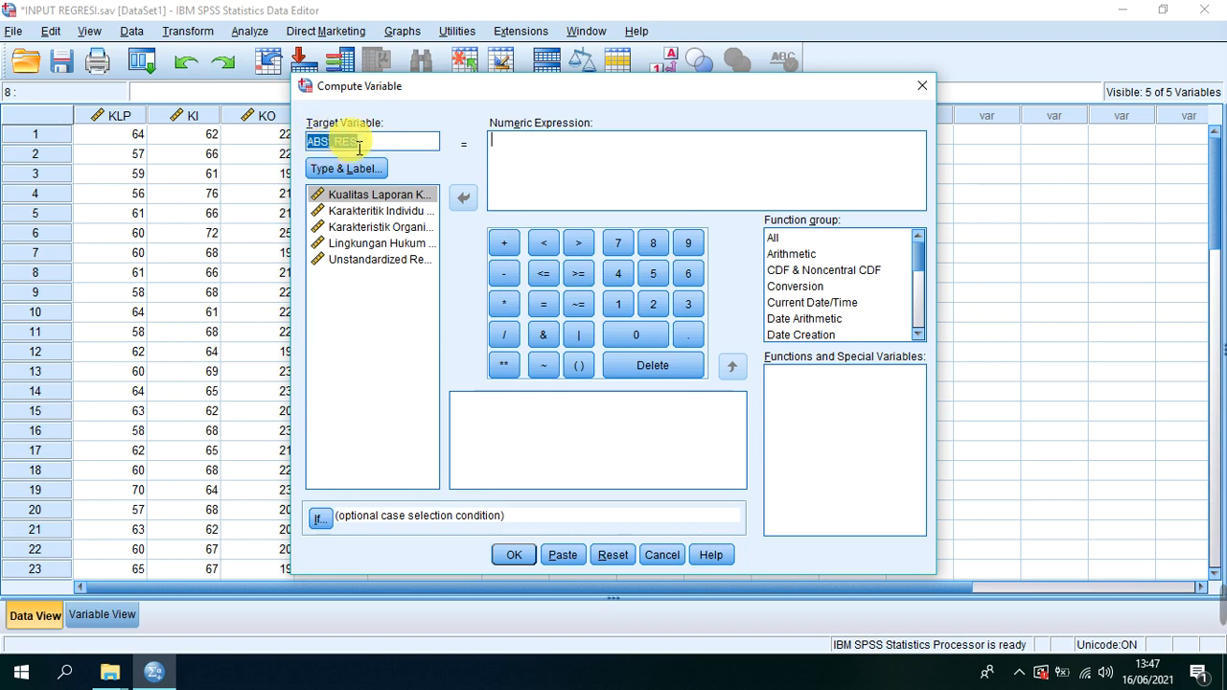
right_click(360, 152)
click(383, 222)
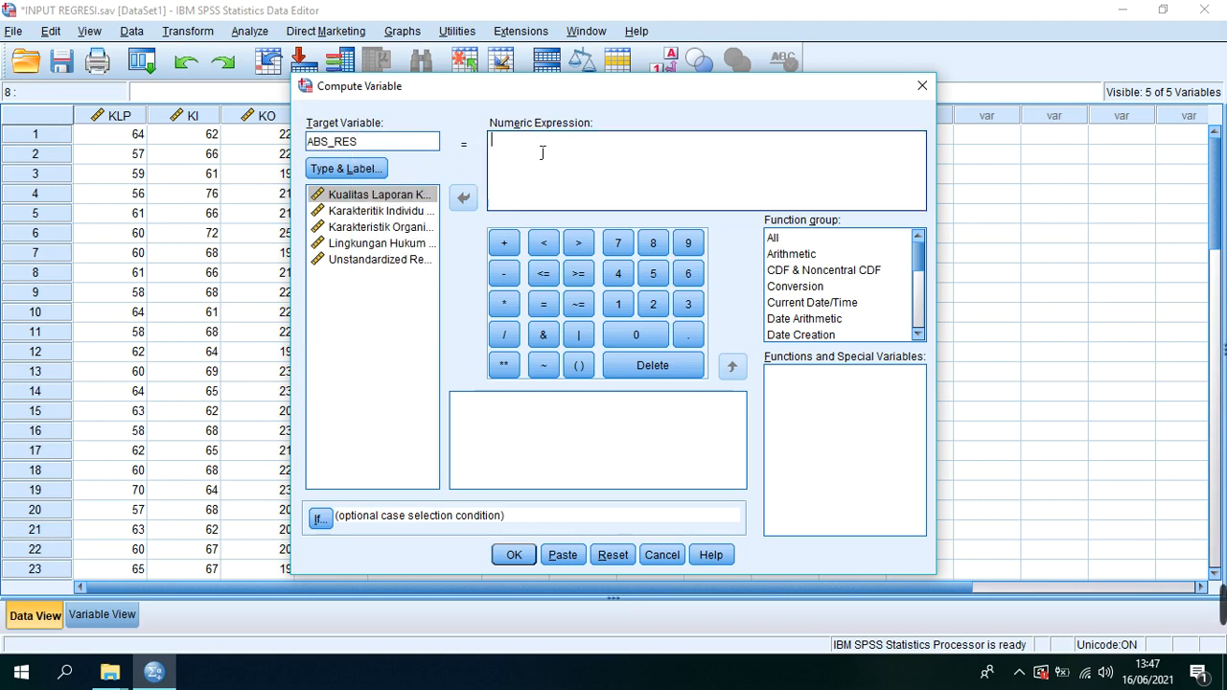
right_click(534, 146)
click(573, 249)
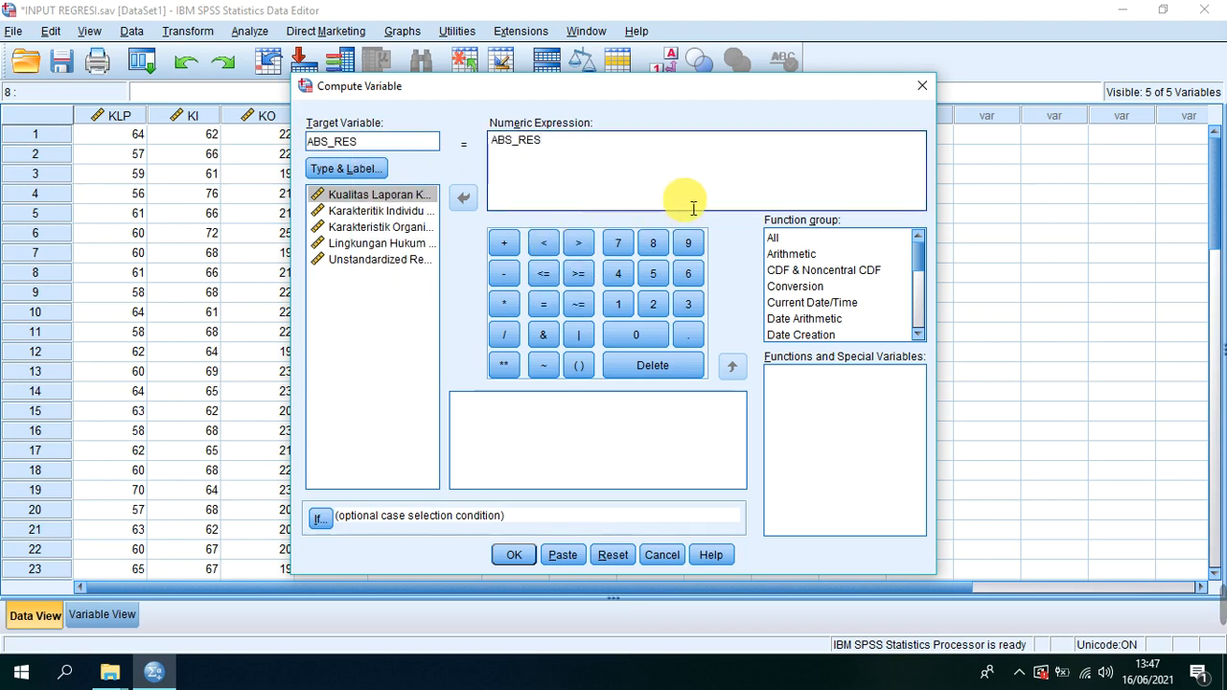
click(382, 260)
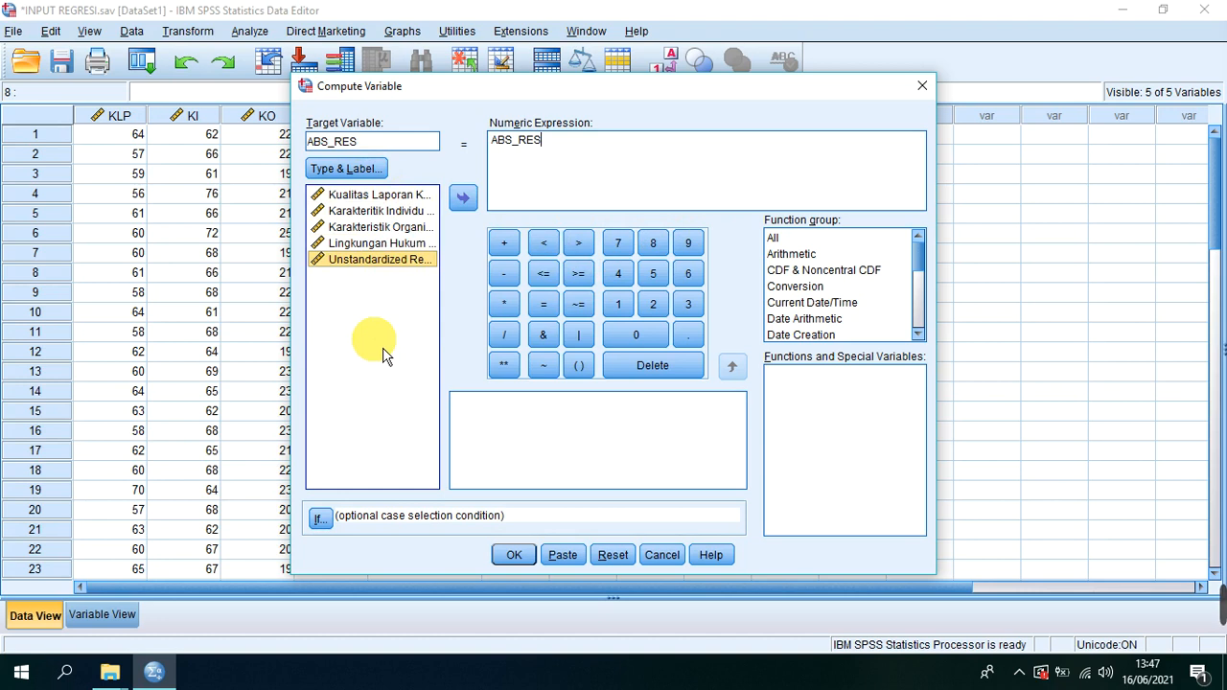
click(460, 200)
drag(578, 140, 408, 139)
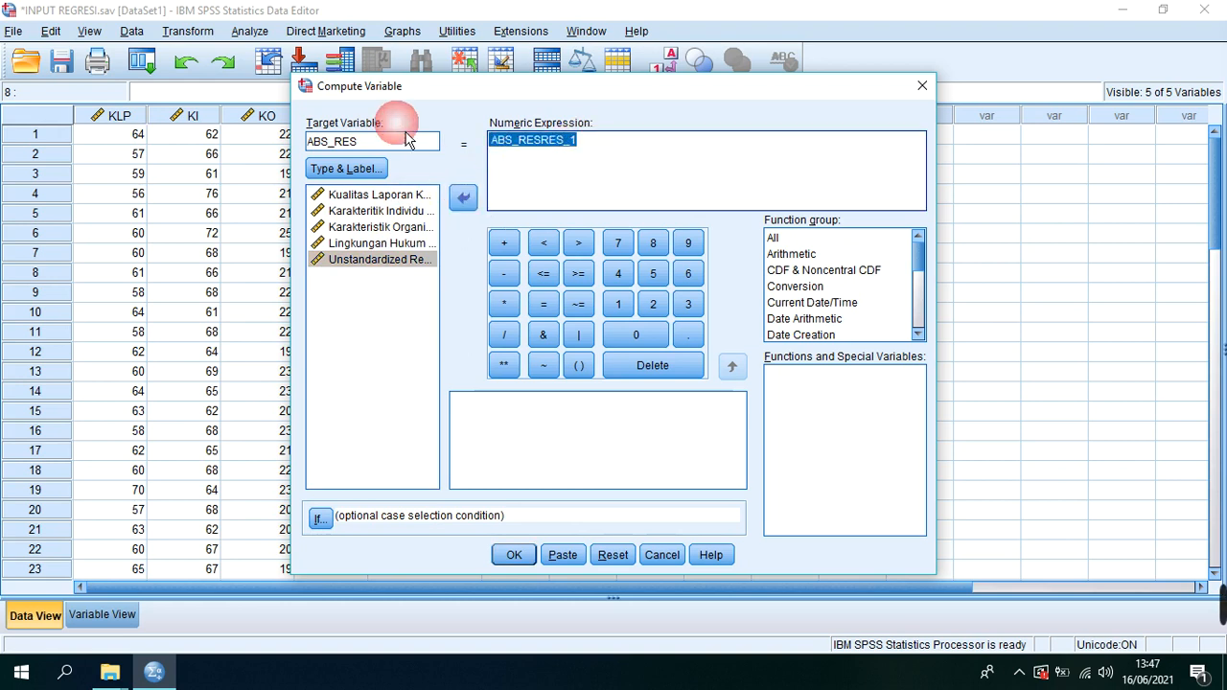
key(BackSpace)
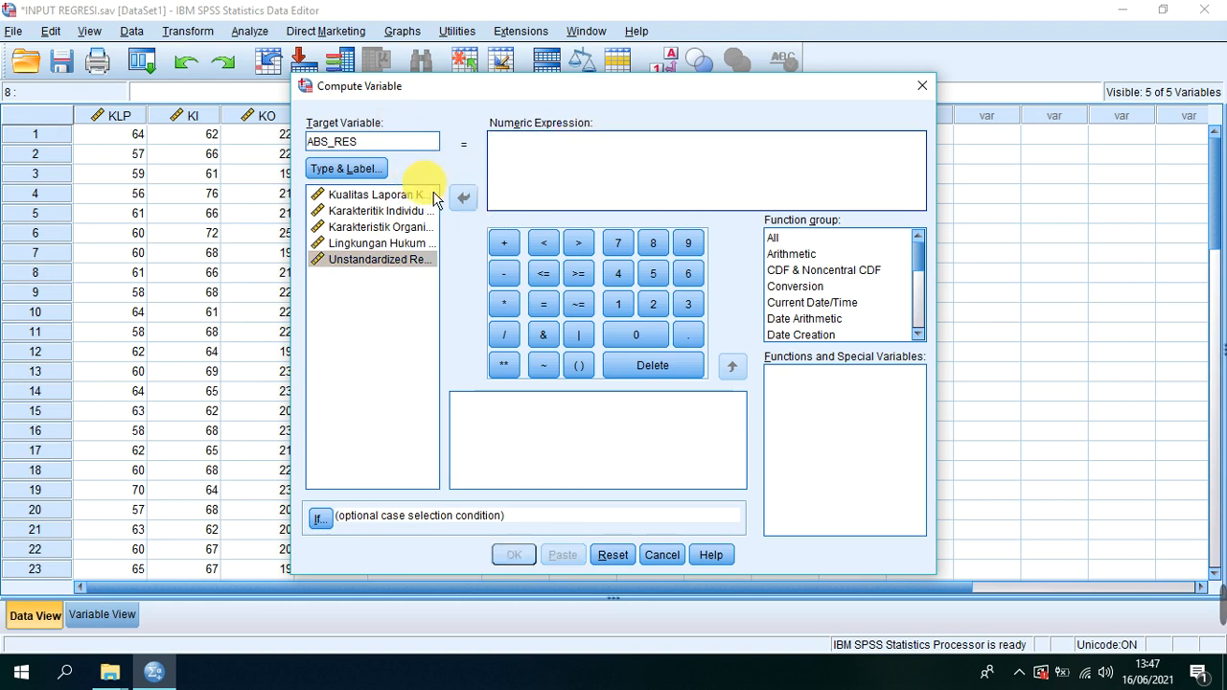
Add the unstandardized residual variable RES_1 to the numeric expression, keeping ABS_RES as the target name.
click(404, 265)
click(464, 200)
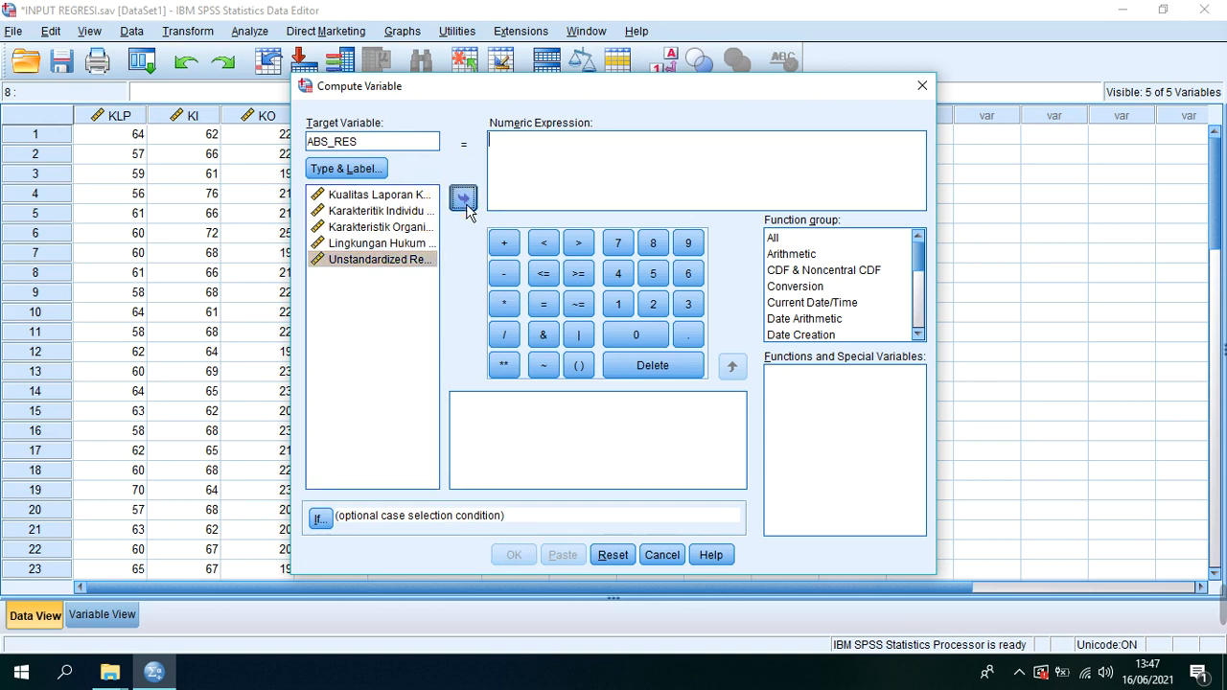
click(587, 171)
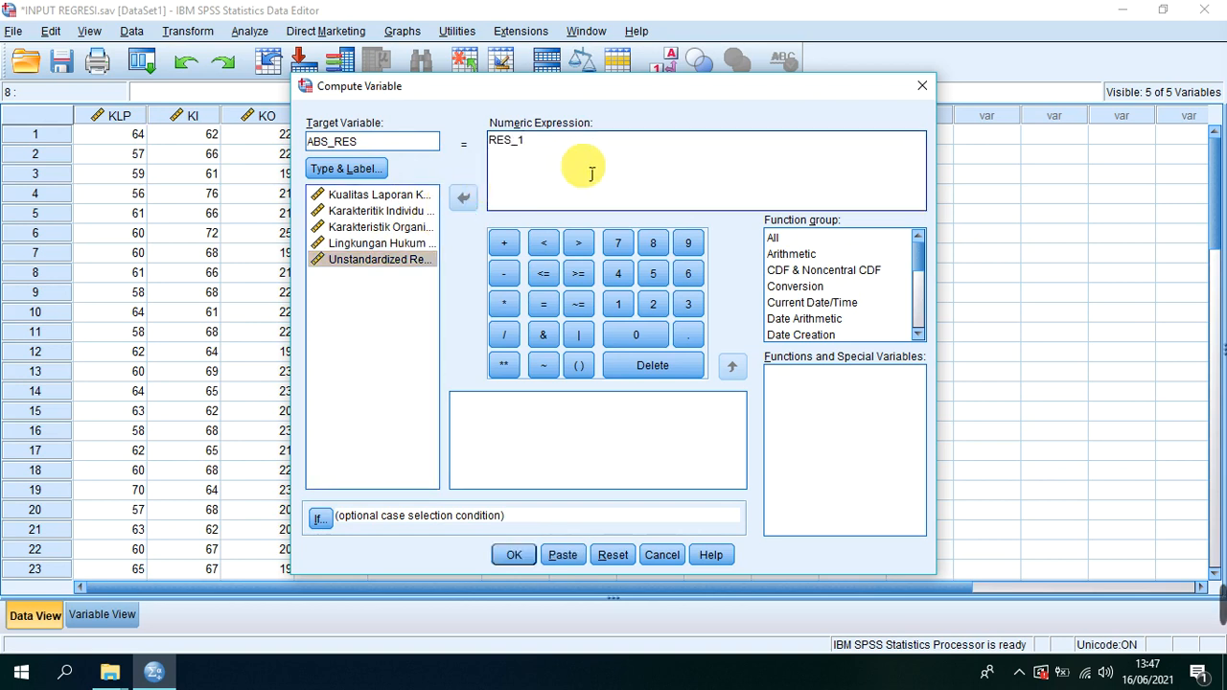
drag(397, 143, 297, 143)
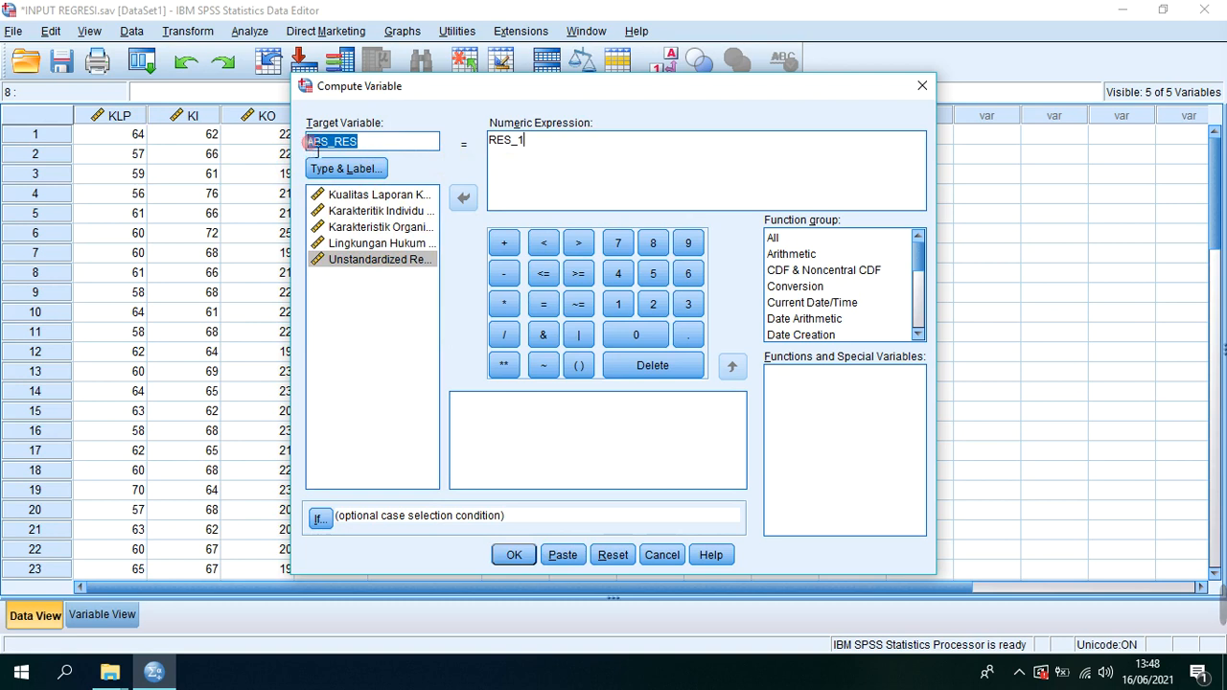
click(398, 142)
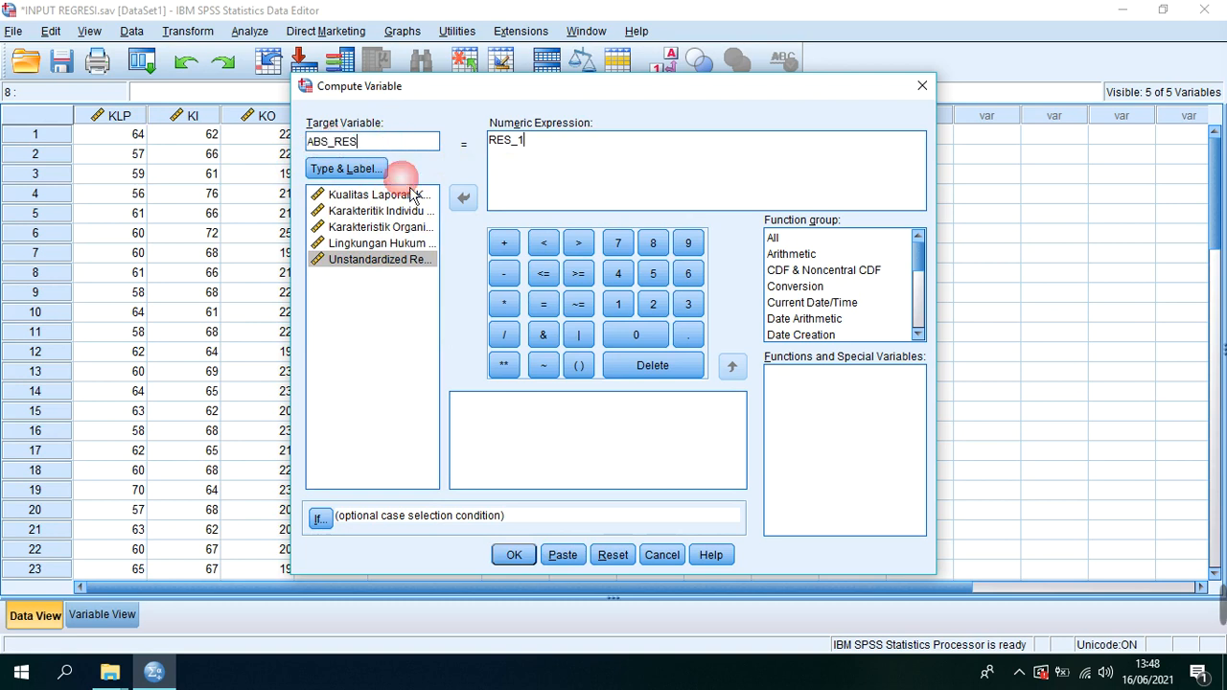
Compute ABS_RES from RES_1 and select the new ABS_RES column in the data editor.
click(384, 260)
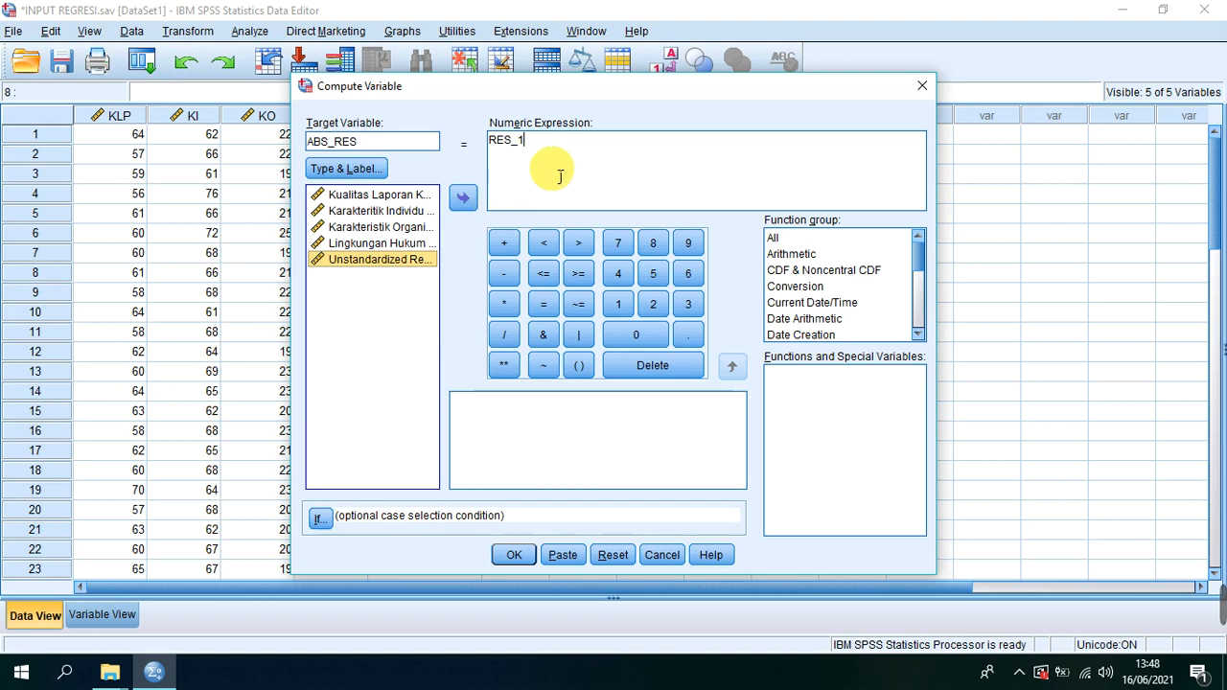
click(526, 560)
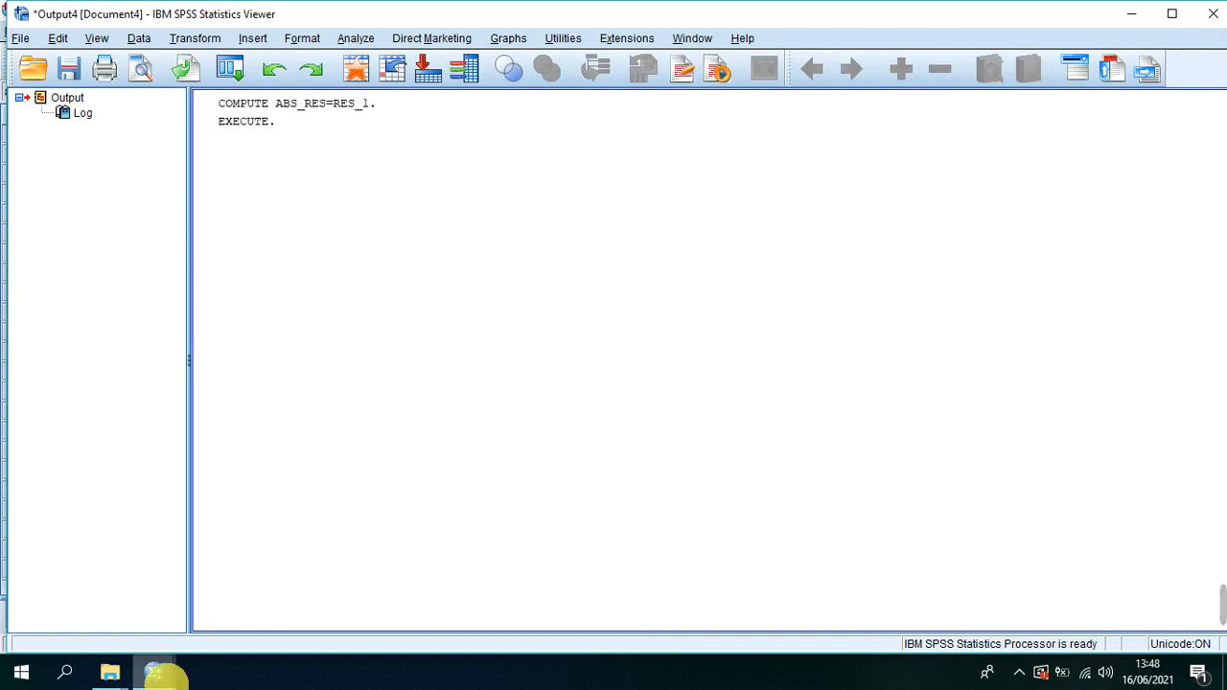
mouse_move(154, 668)
click(121, 616)
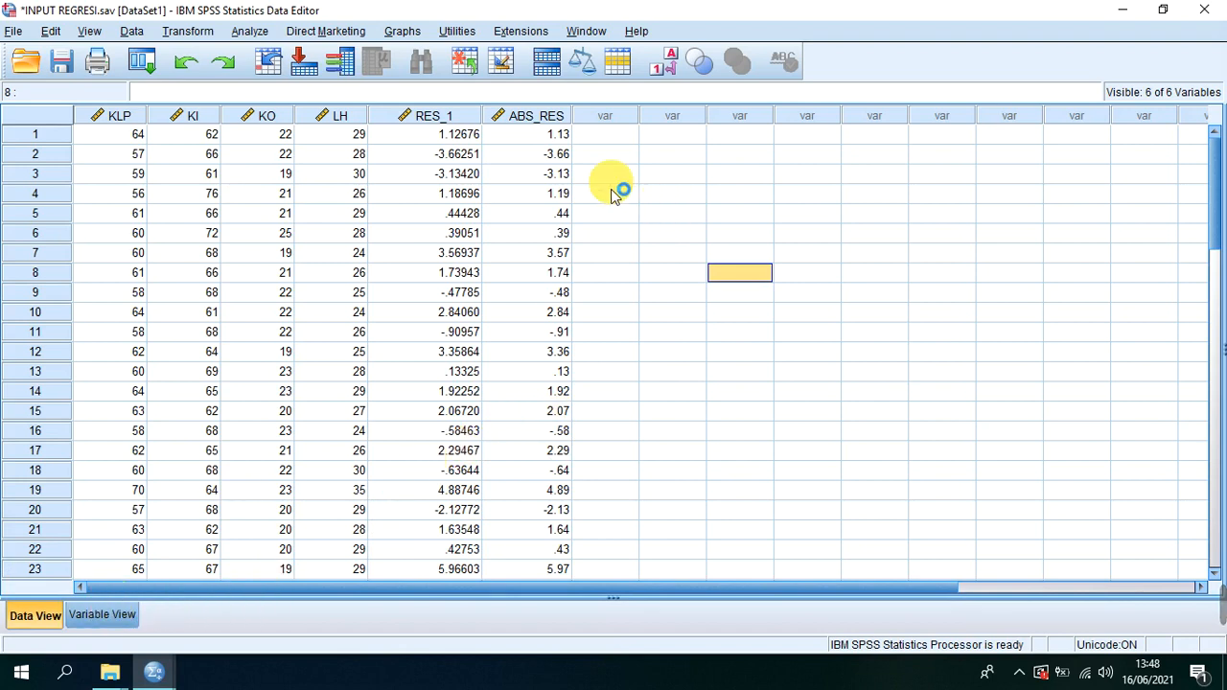
click(558, 122)
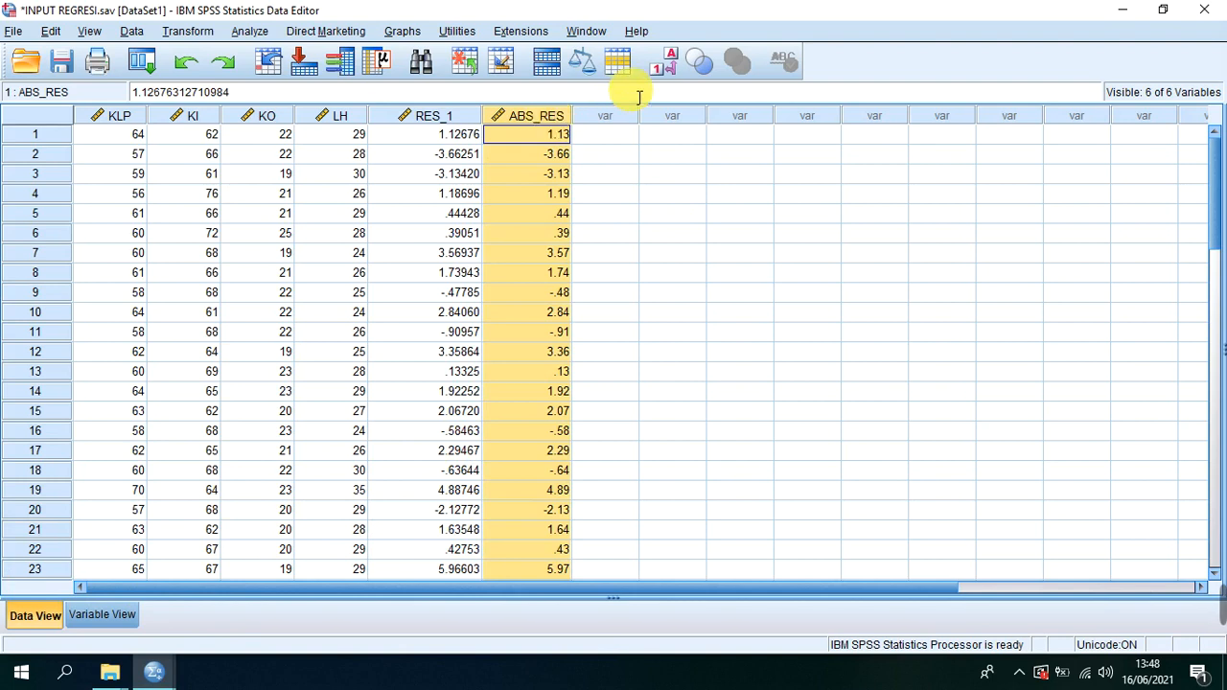
Start a new linear regression and reset all its previous variables and settings.
scroll(685, 275, down, 1)
click(674, 253)
scroll(661, 251, up, 1)
click(251, 30)
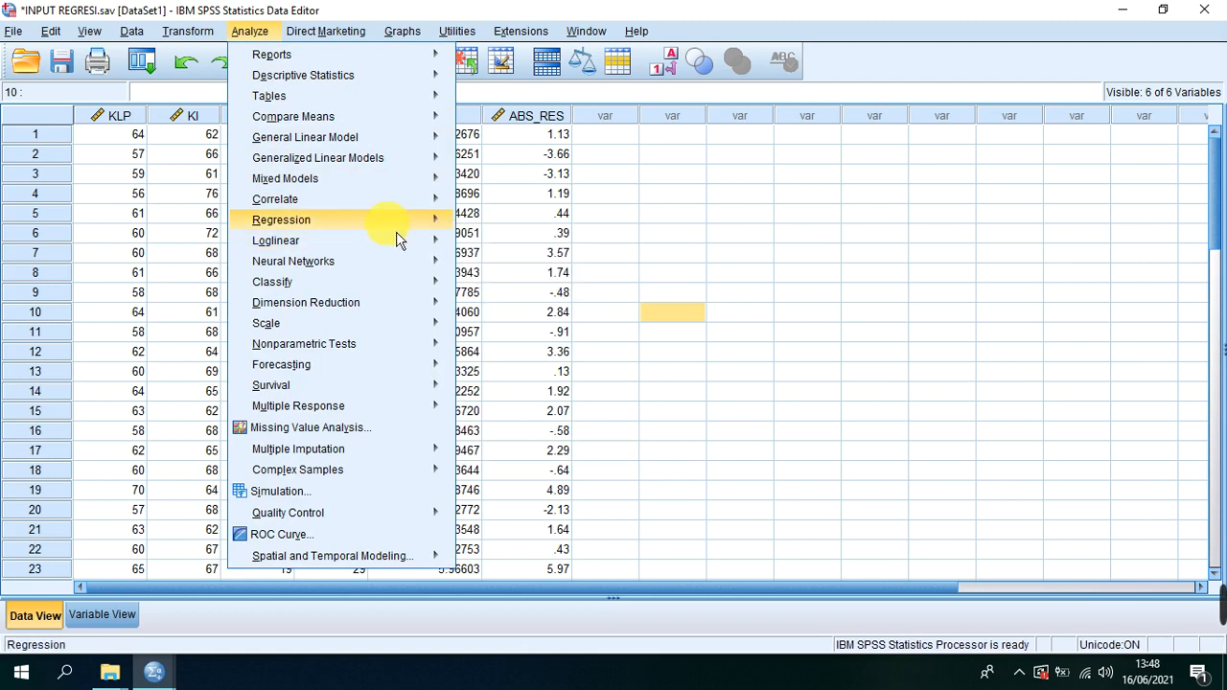
mouse_move(406, 226)
click(510, 260)
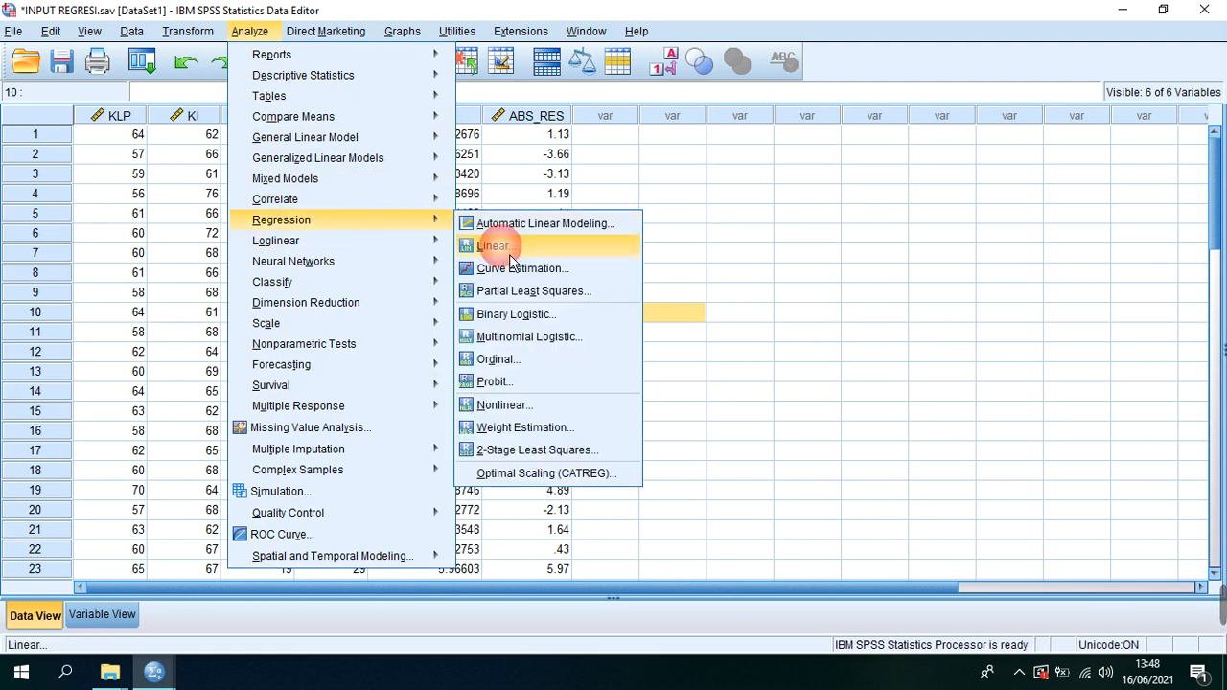
click(614, 498)
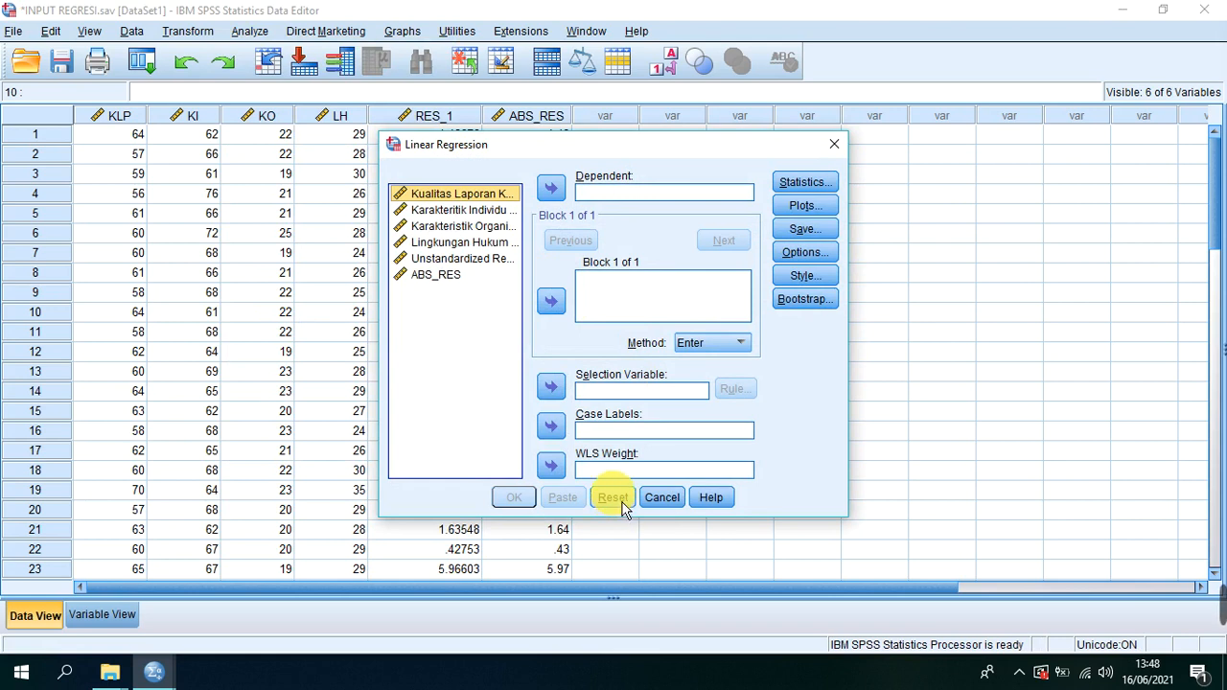
Set ABS_RES as the dependent variable of the linear regression.
click(456, 280)
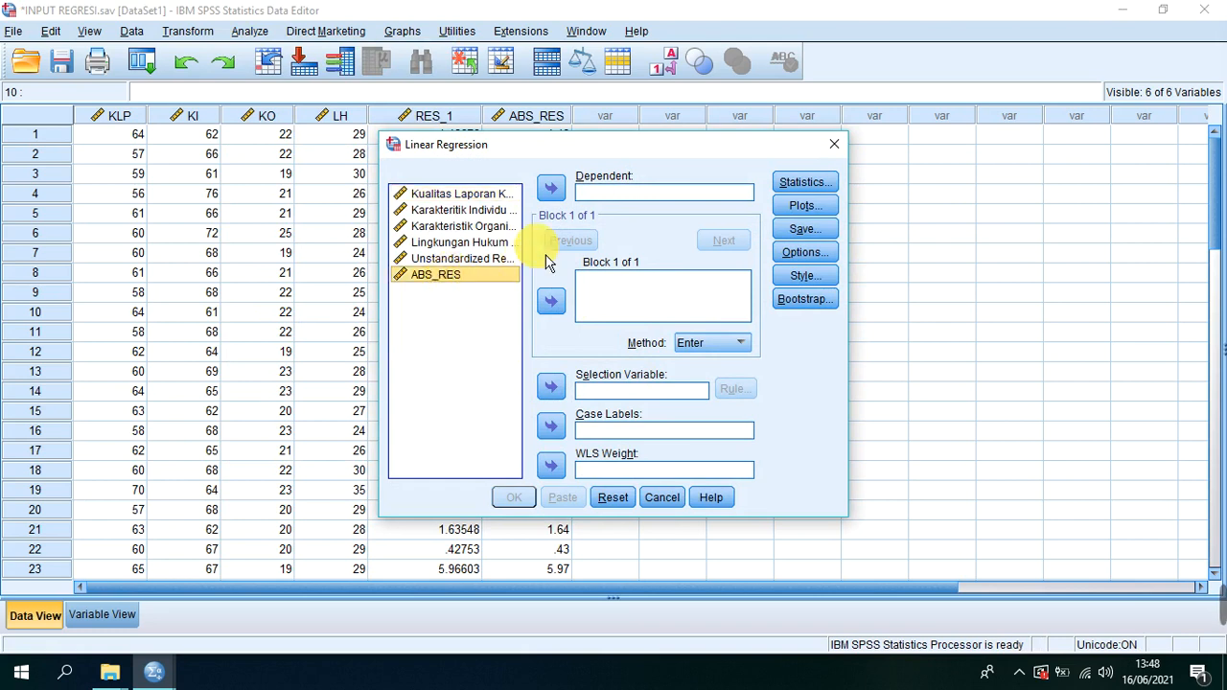
click(556, 195)
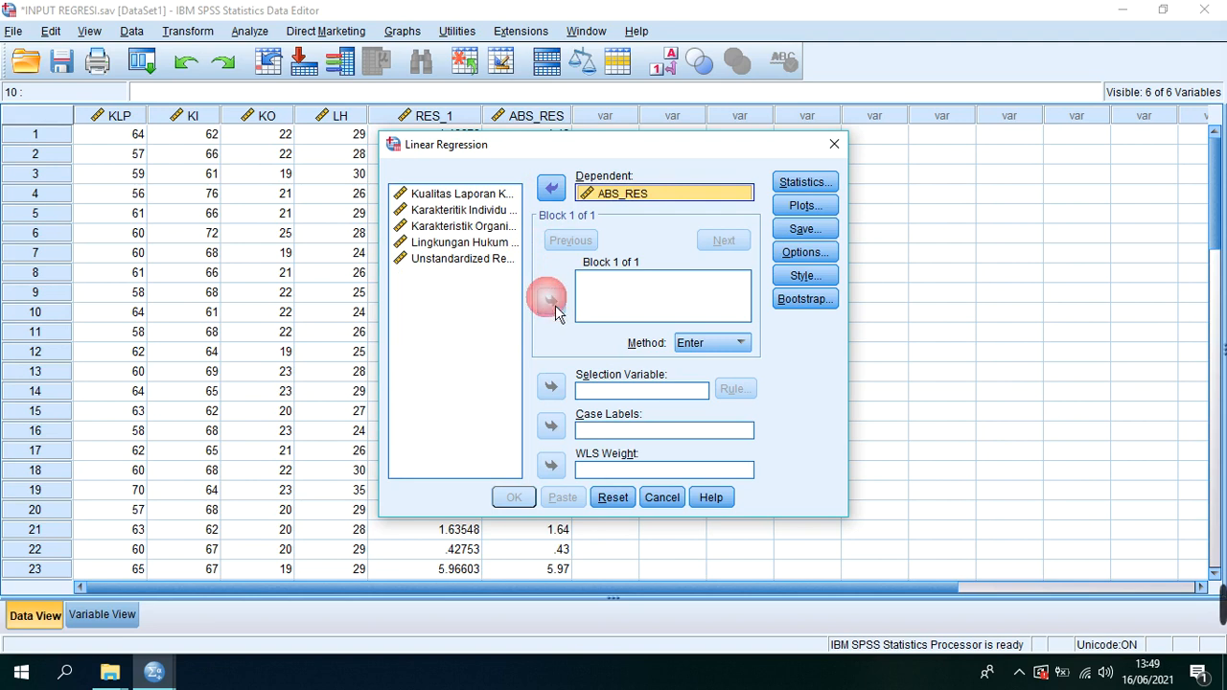
click(565, 193)
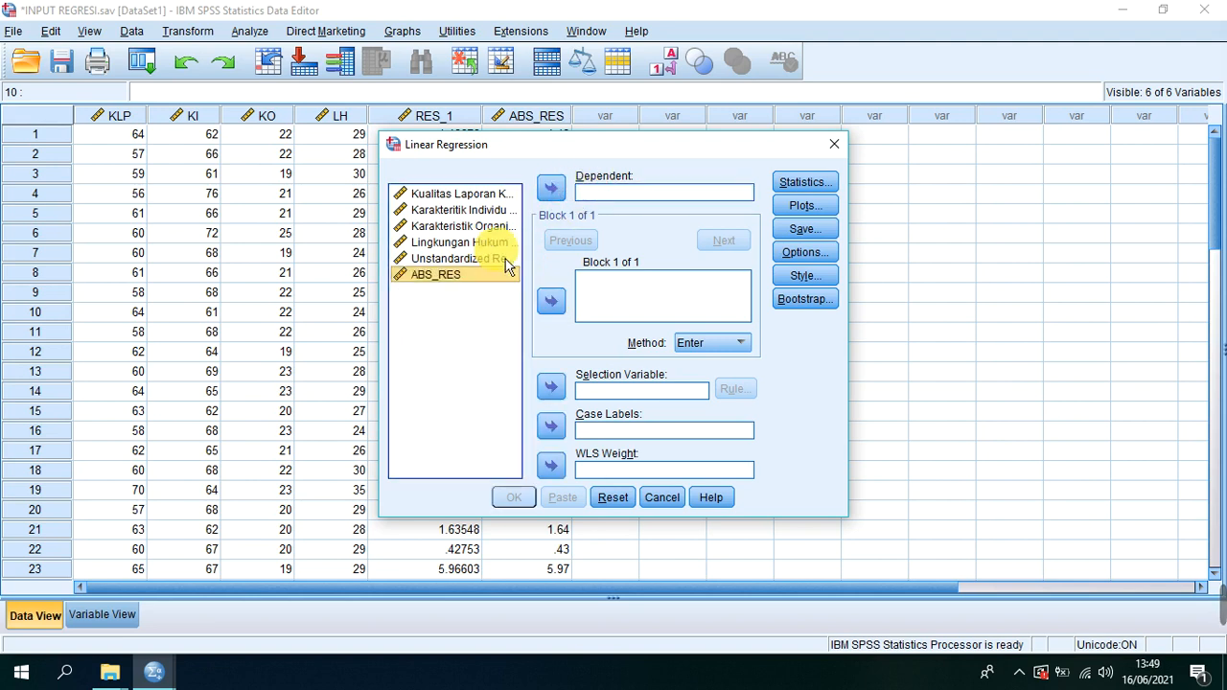
click(552, 190)
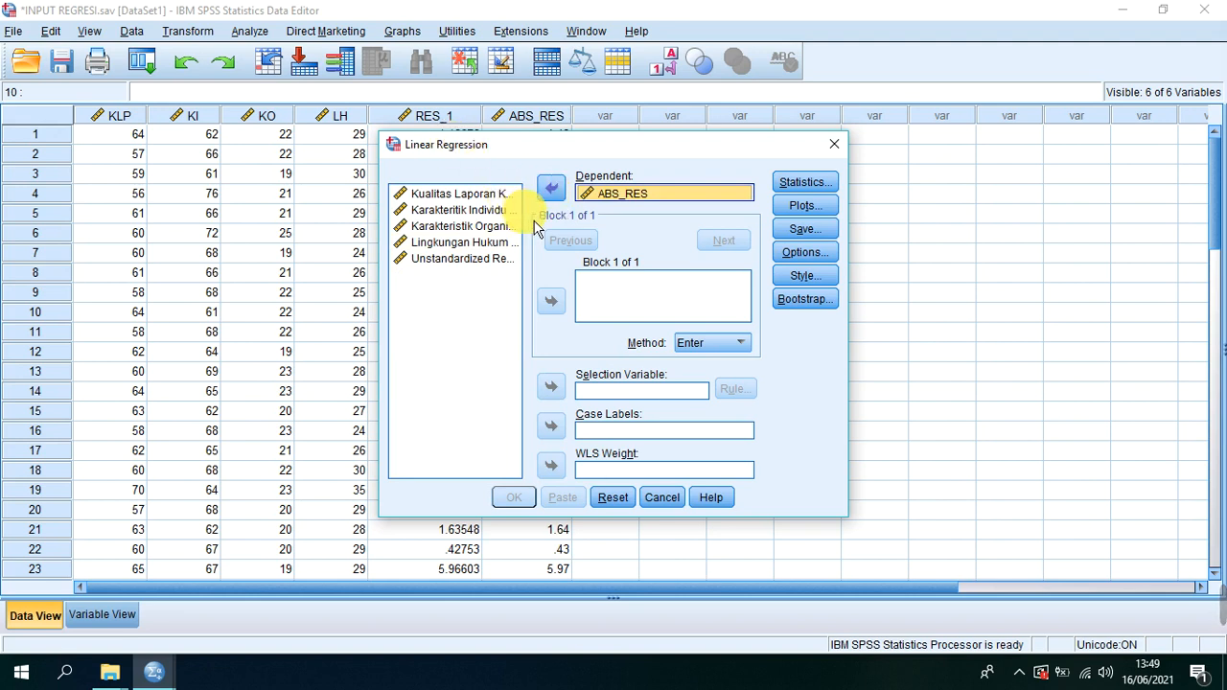
Add Kualitas Laporan Keuangan, Karakteritik Individu, Karakteristik Organisasi and Lingkungan Hukum as independent variables.
click(451, 193)
key(shift+Down)
key(shift+Down)
key(shift+Down)
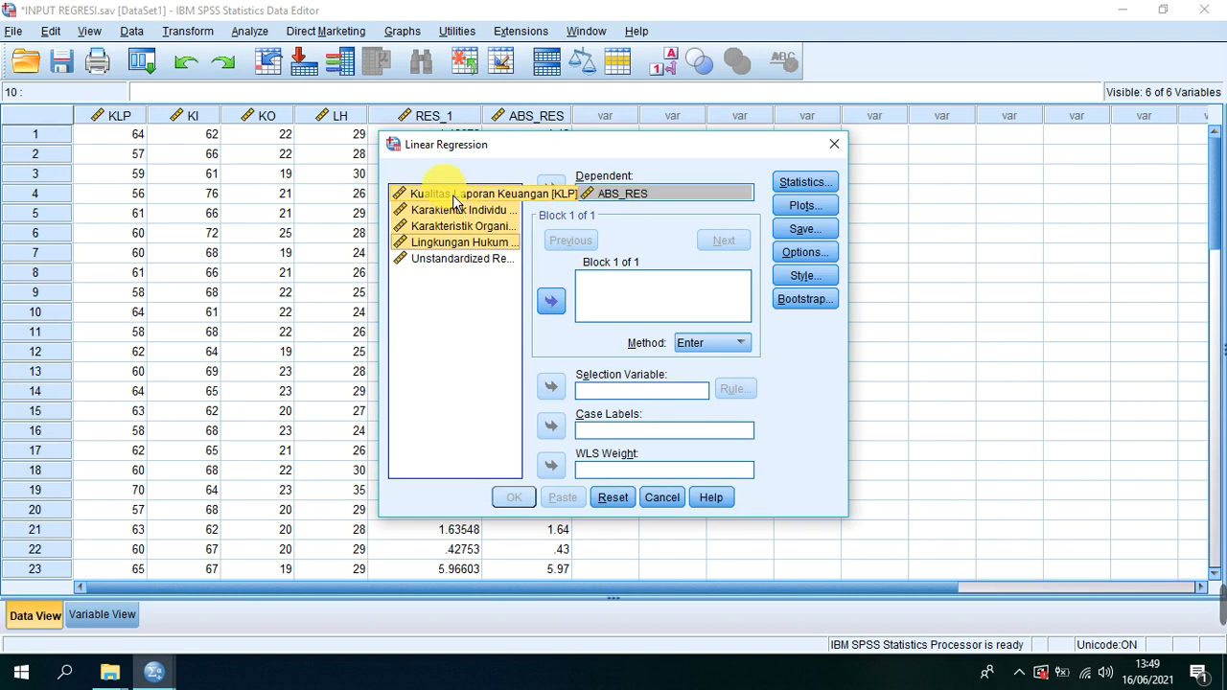
click(551, 301)
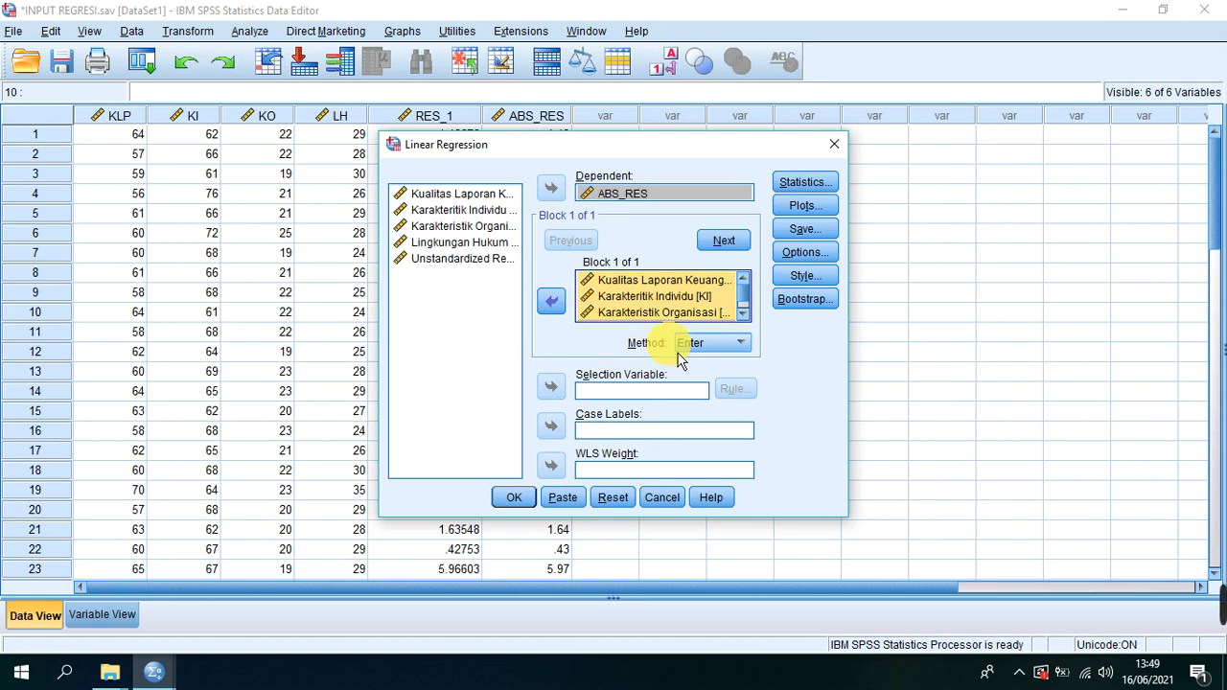
Have the unstandardized residuals saved and run the linear regression of ABS_RES.
click(803, 231)
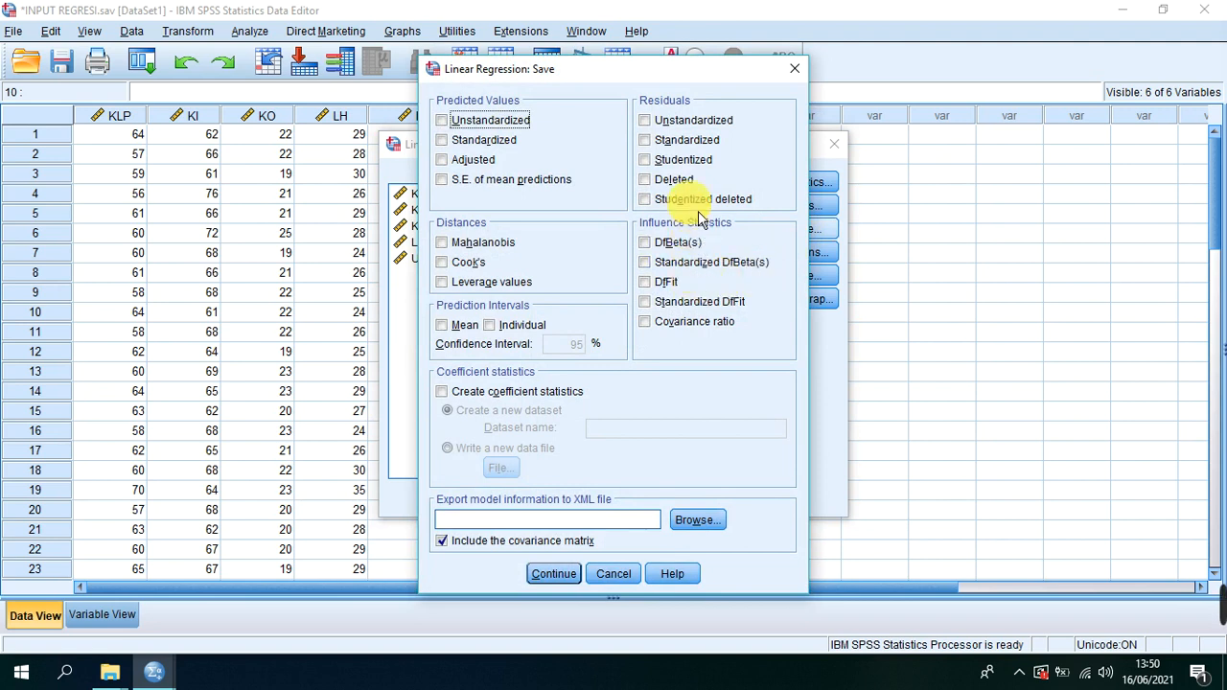
click(682, 127)
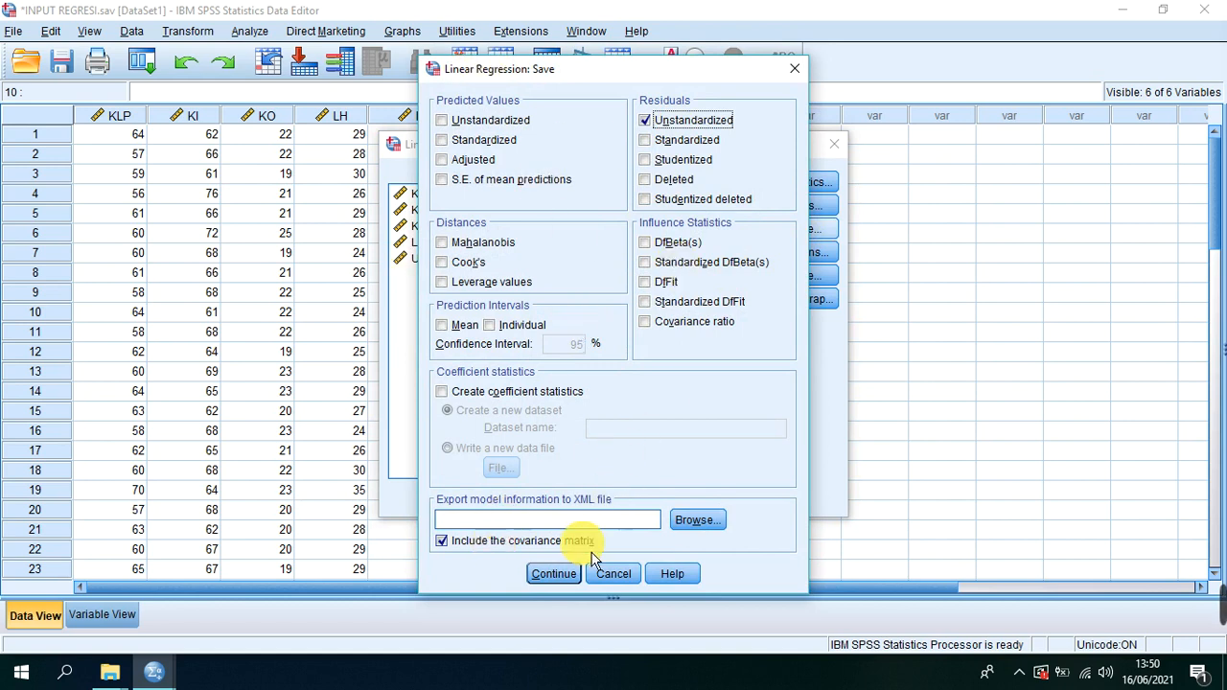
click(556, 581)
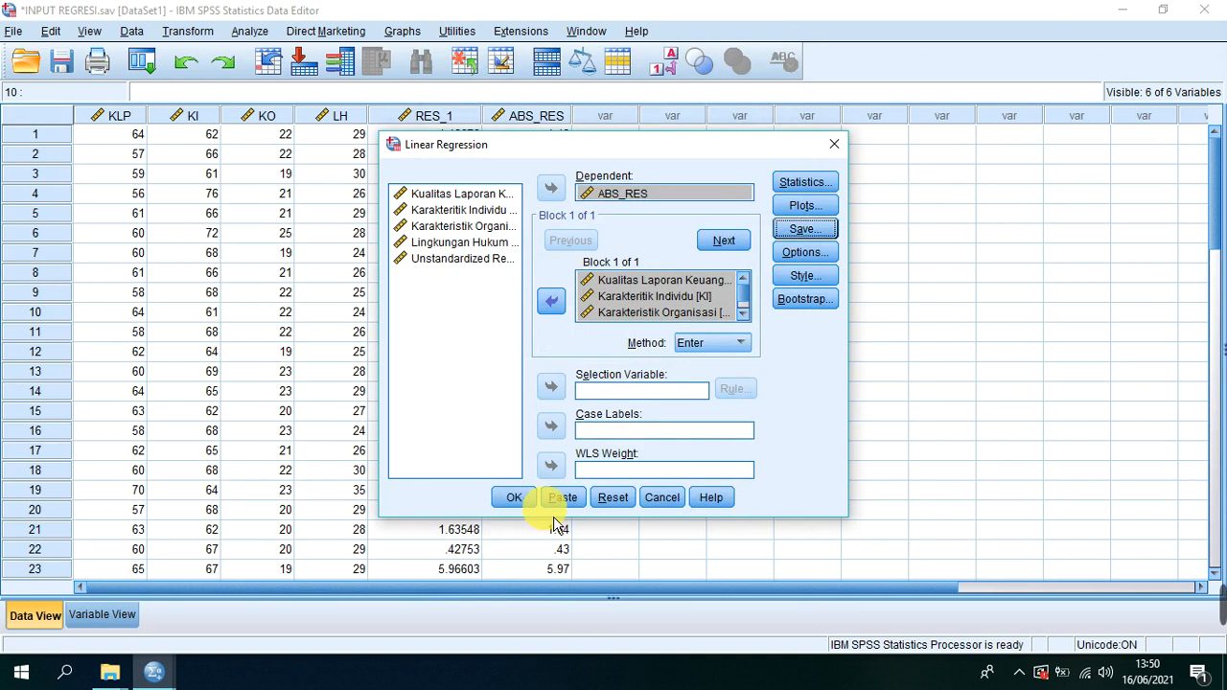
click(522, 503)
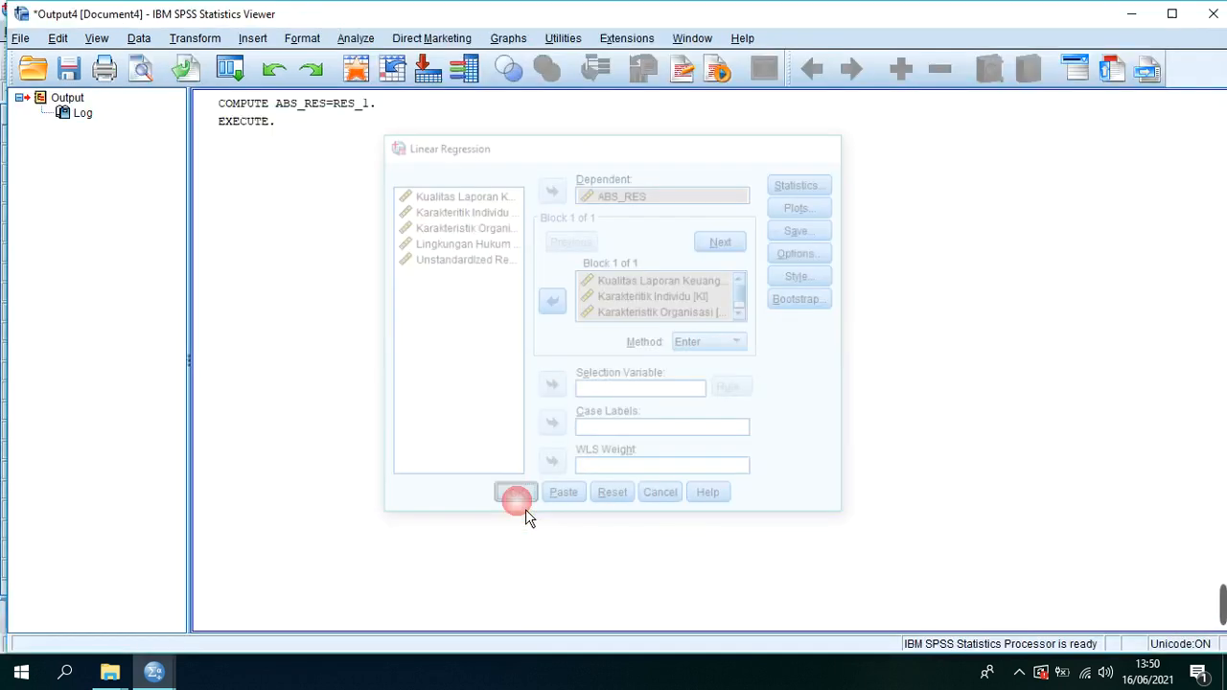
Examine the Model Summary, ANOVA and Coefficients tables of the ABS_RES regression, including the dependent variable note.
scroll(870, 416, down, 5)
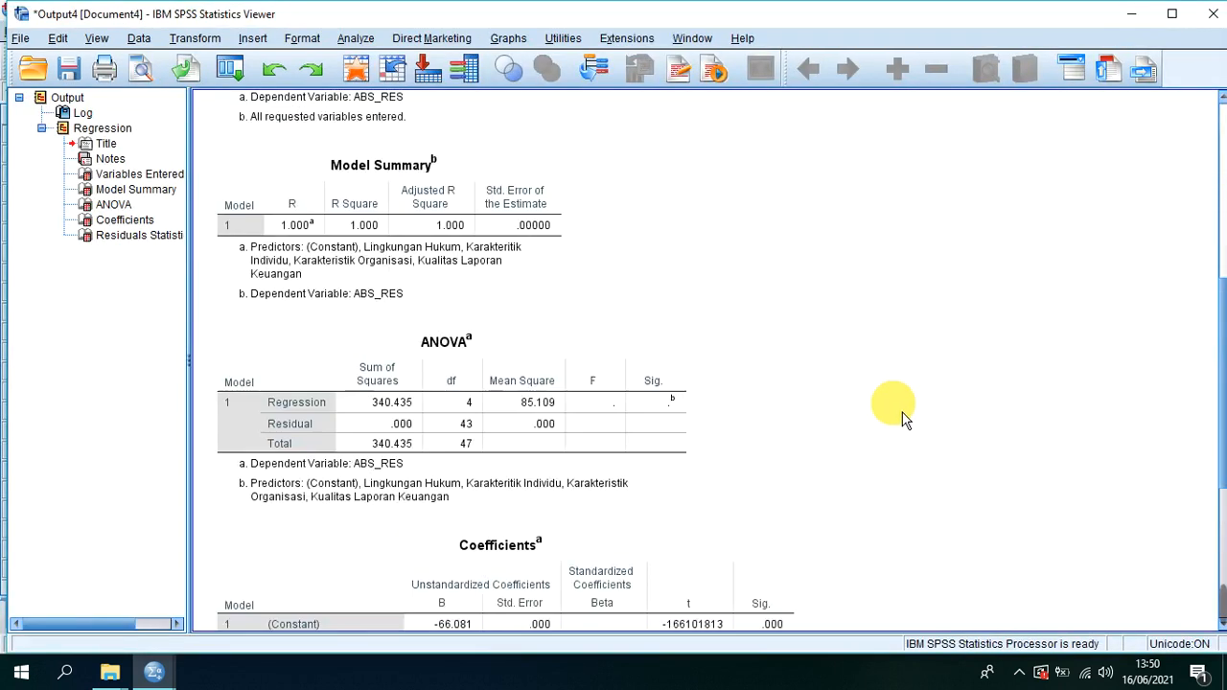
scroll(899, 425, down, 1)
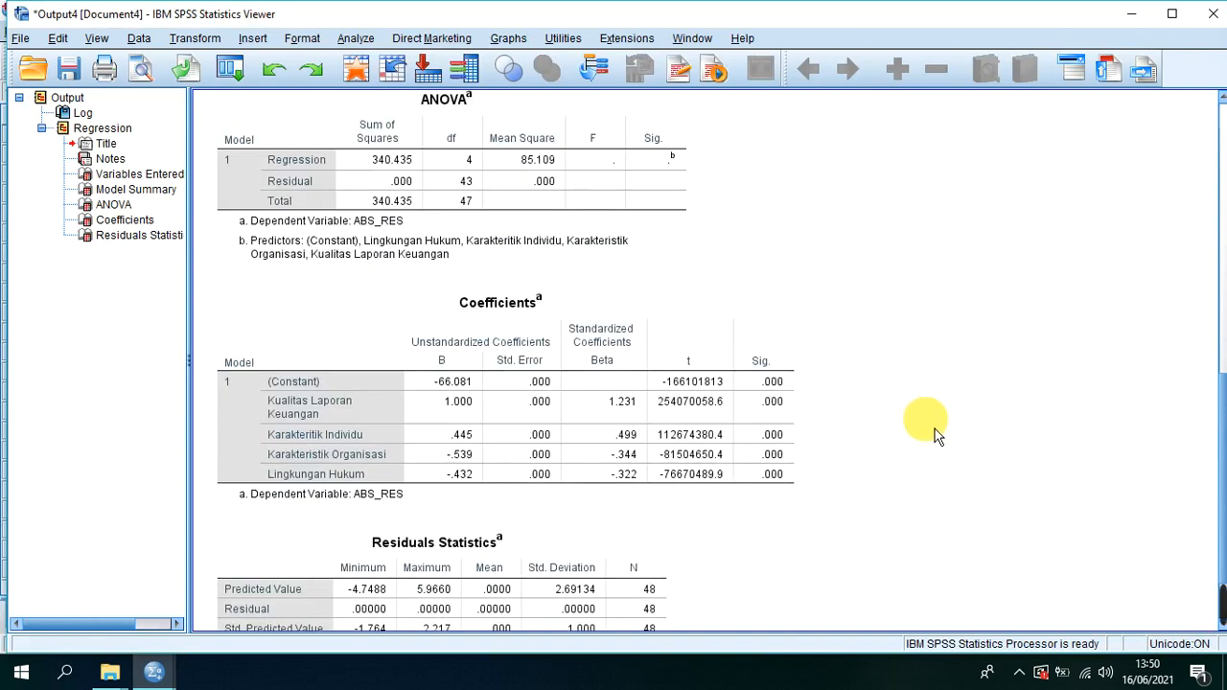
scroll(925, 430, down, 1)
scroll(935, 436, up, 4)
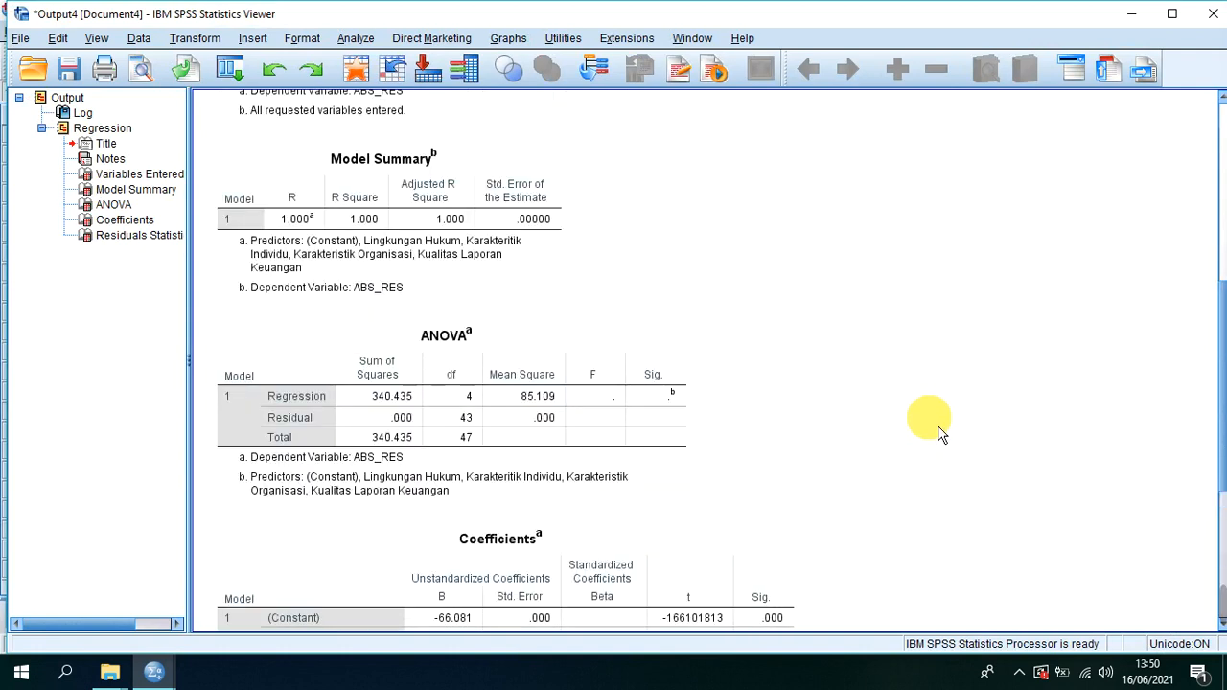
scroll(940, 434, down, 1)
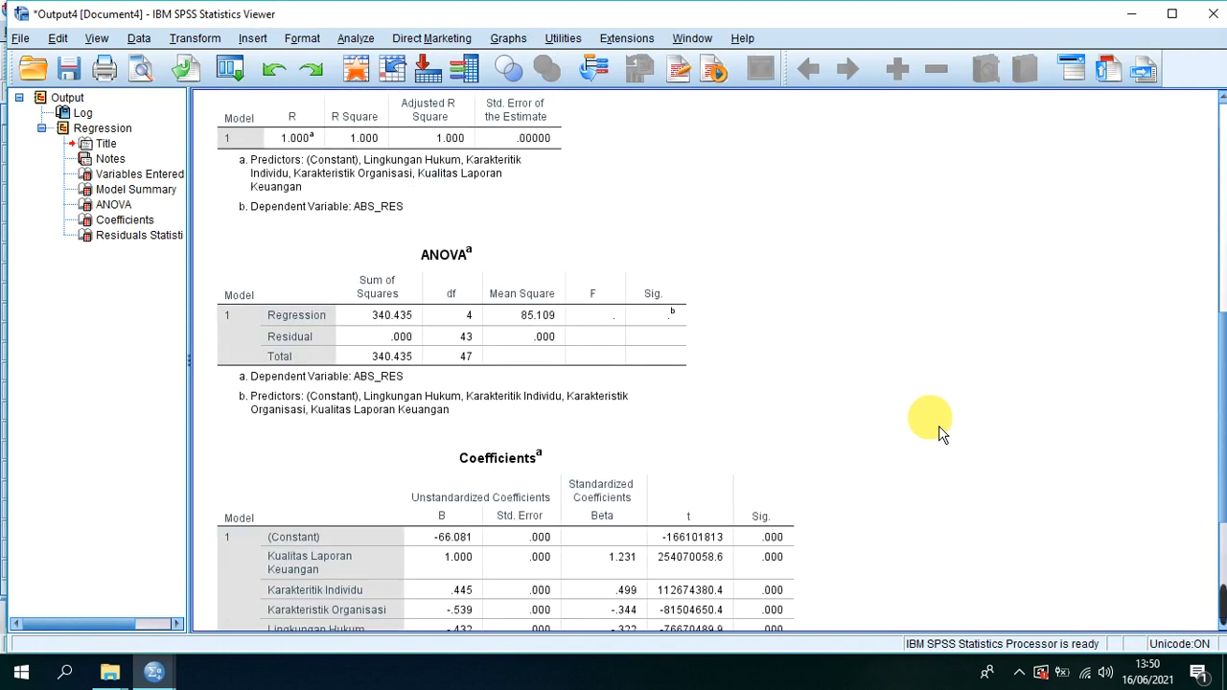
scroll(597, 435, down, 3)
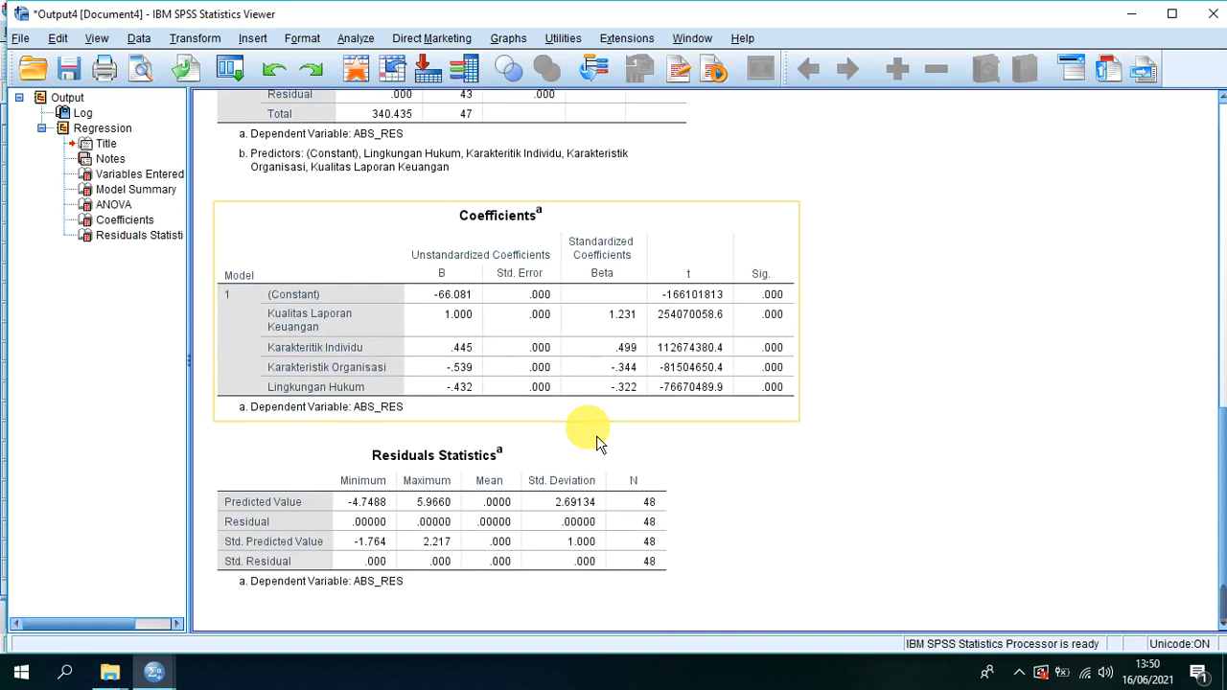
click(393, 414)
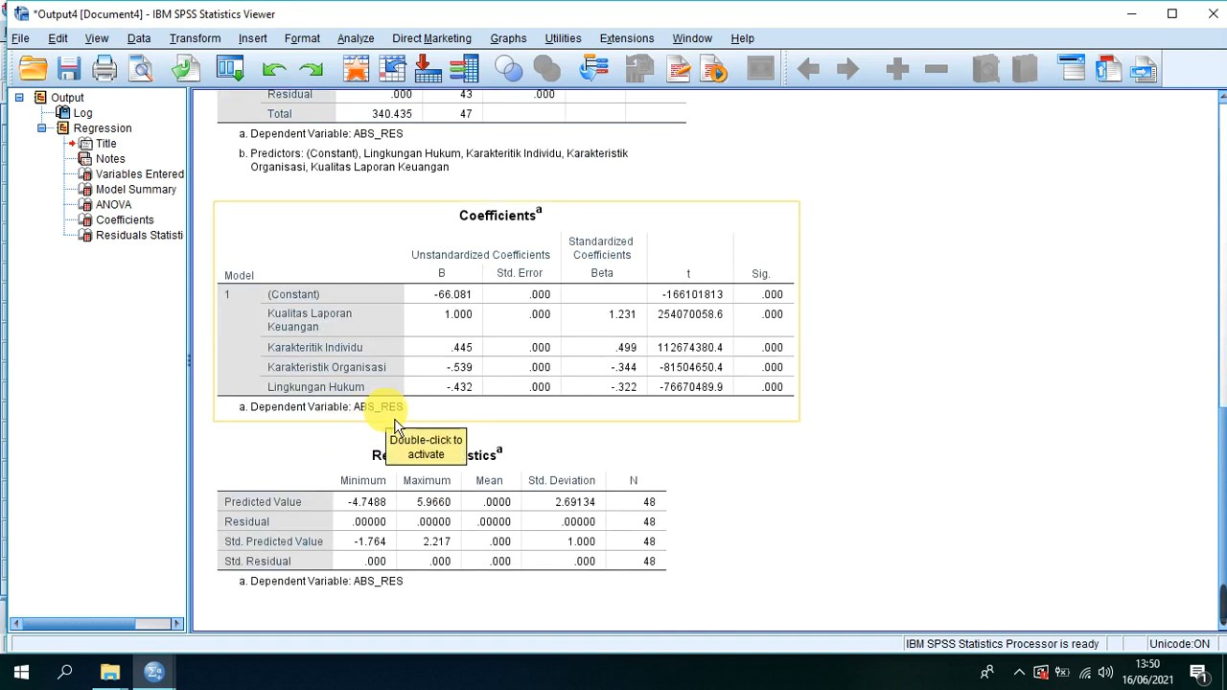
click(388, 411)
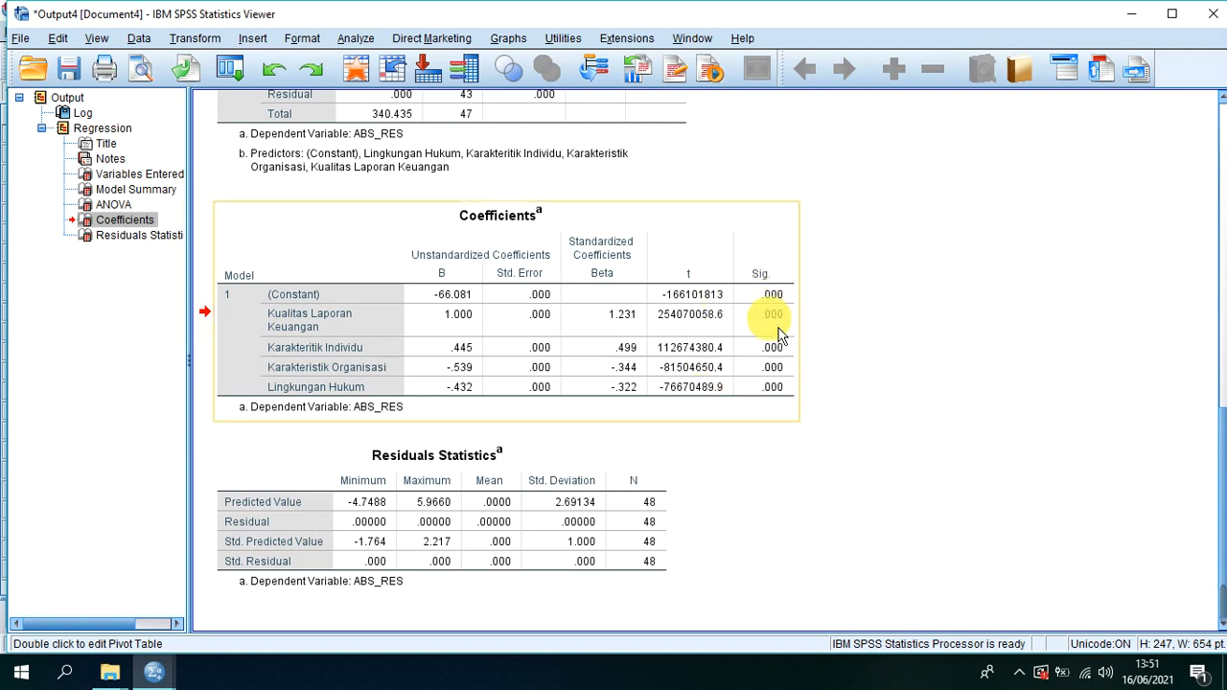
Examine the significance values of the four predictors in the Coefficients table.
scroll(581, 329, up, 3)
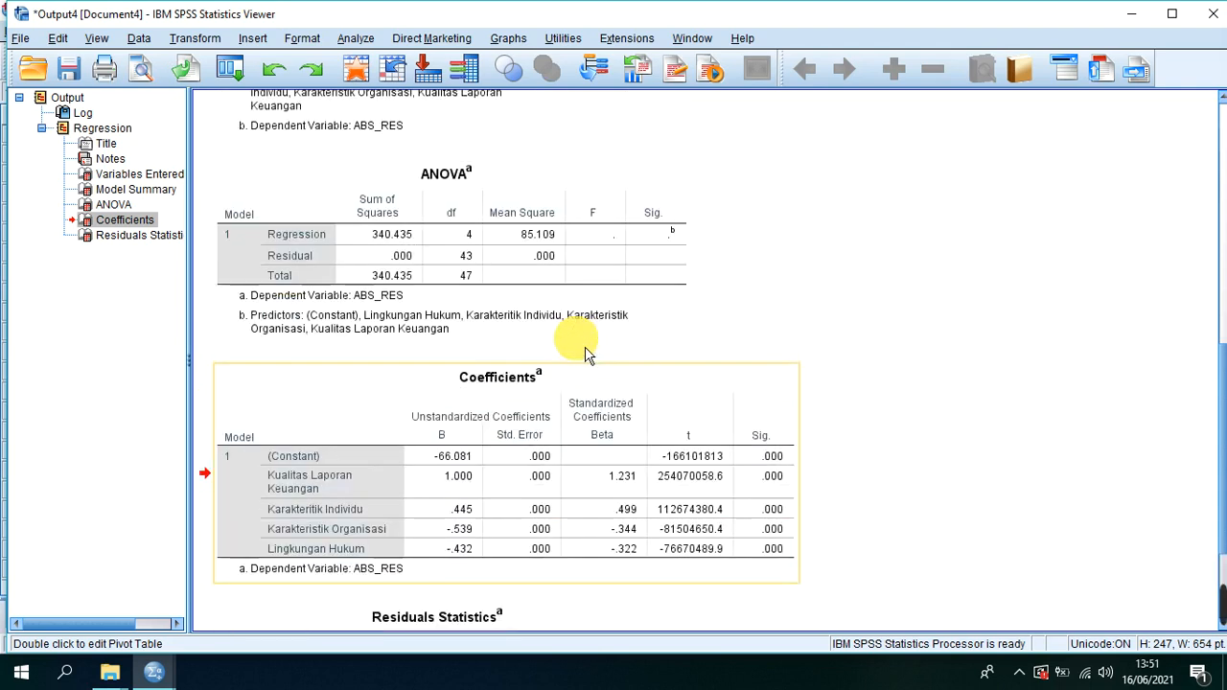
scroll(583, 329, down, 3)
scroll(588, 352, up, 5)
scroll(592, 347, up, 6)
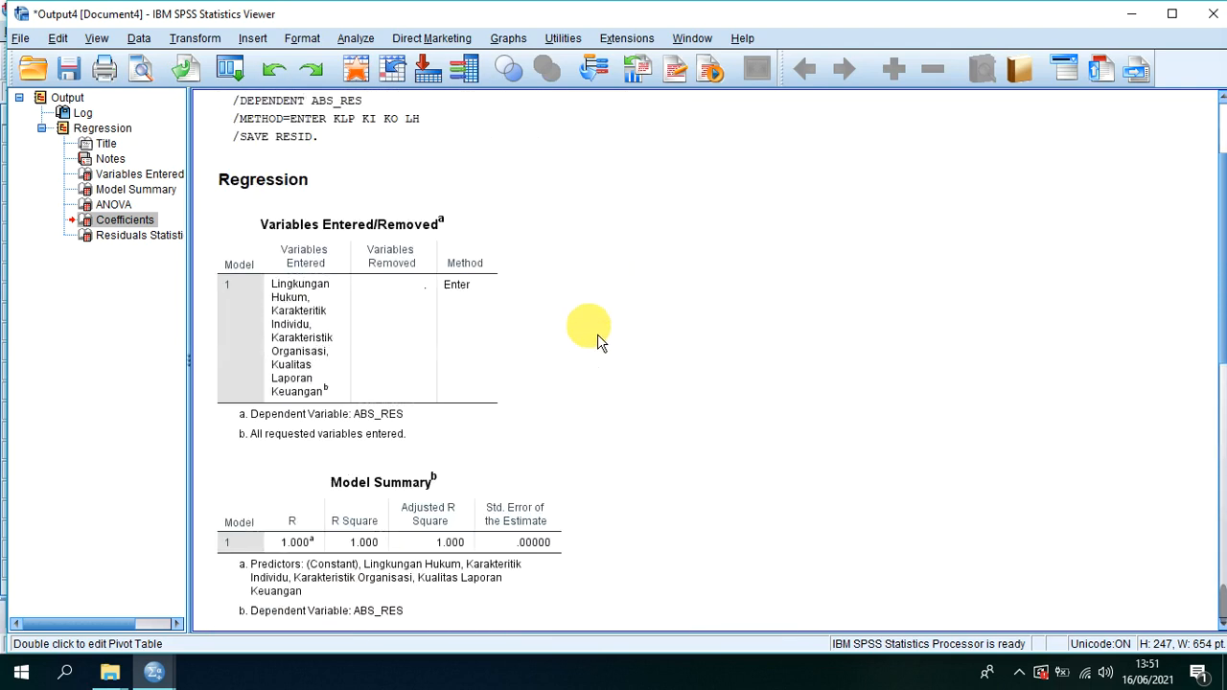
scroll(597, 343, down, 7)
scroll(598, 342, down, 2)
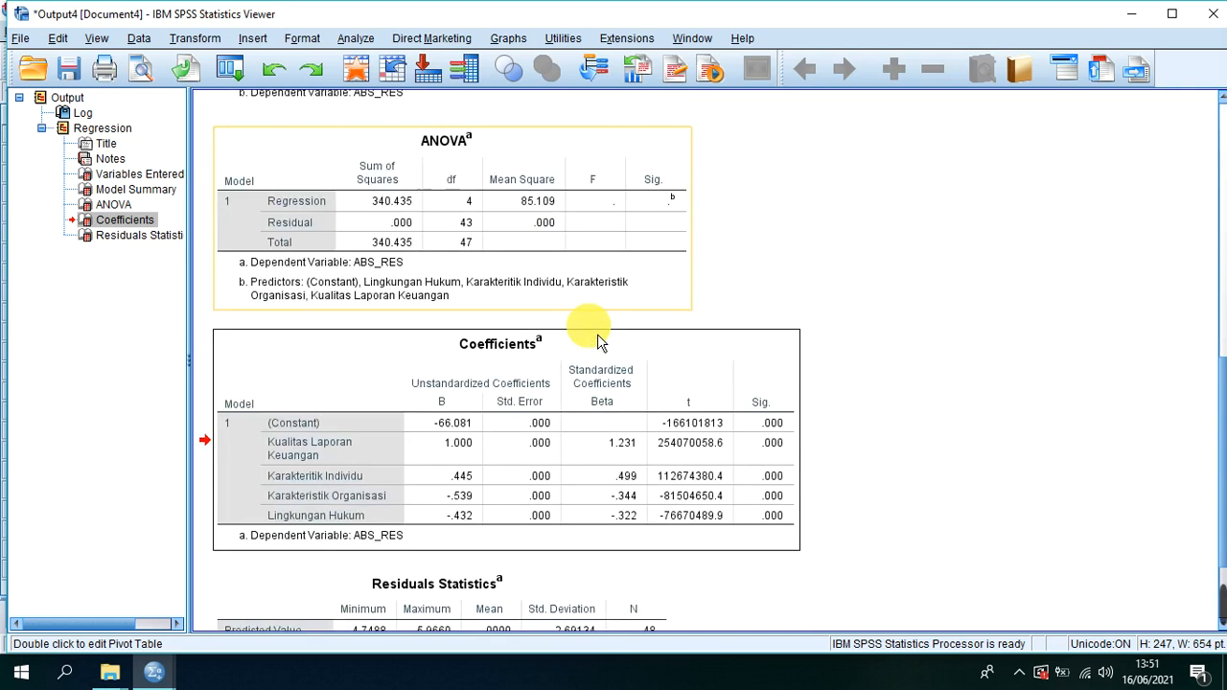
scroll(597, 342, down, 3)
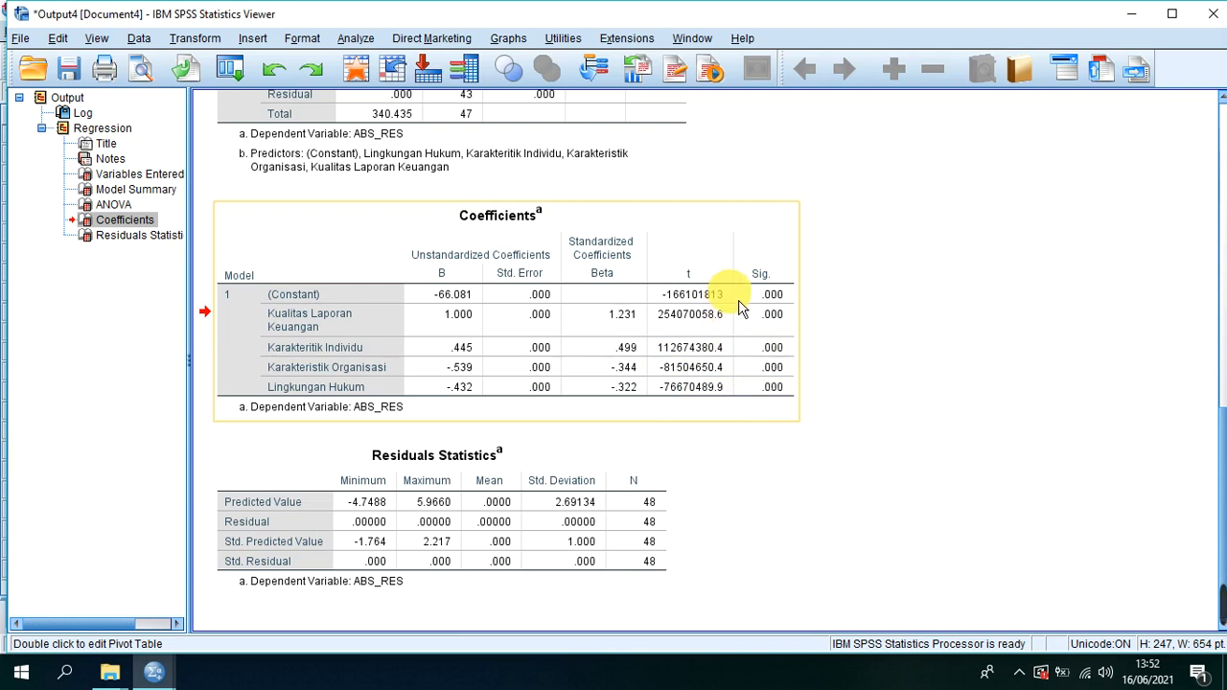
drag(763, 347, 778, 387)
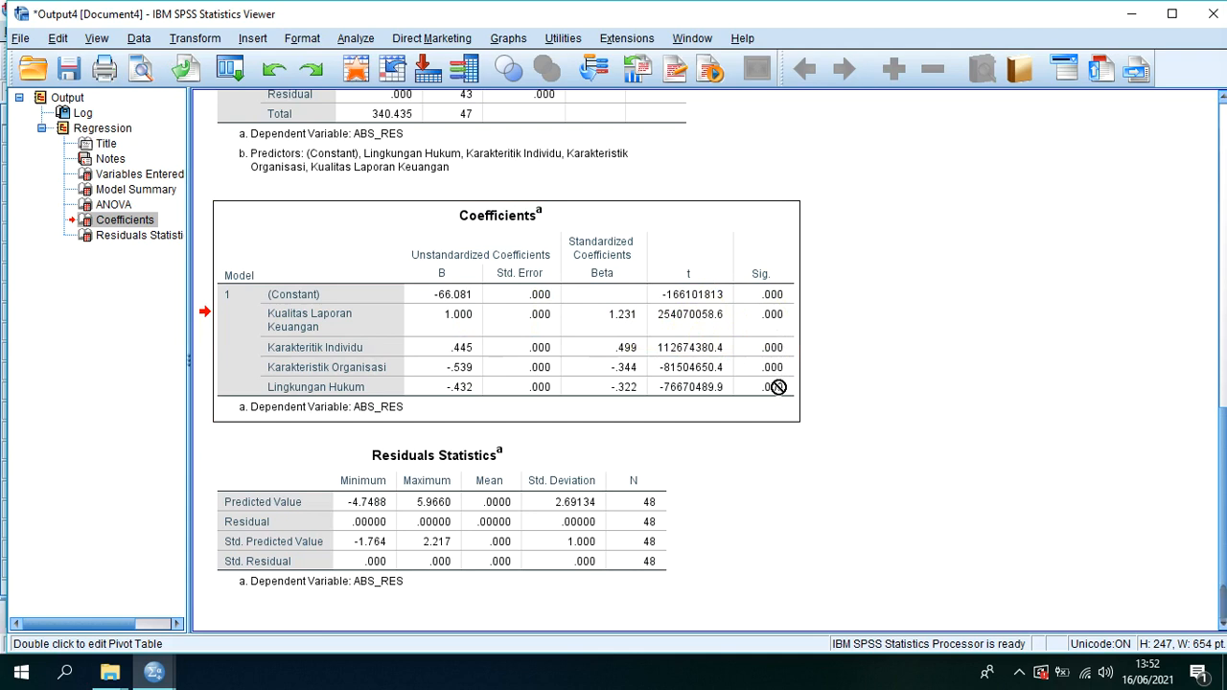
drag(778, 386, 878, 409)
scroll(870, 408, up, 2)
scroll(867, 407, down, 2)
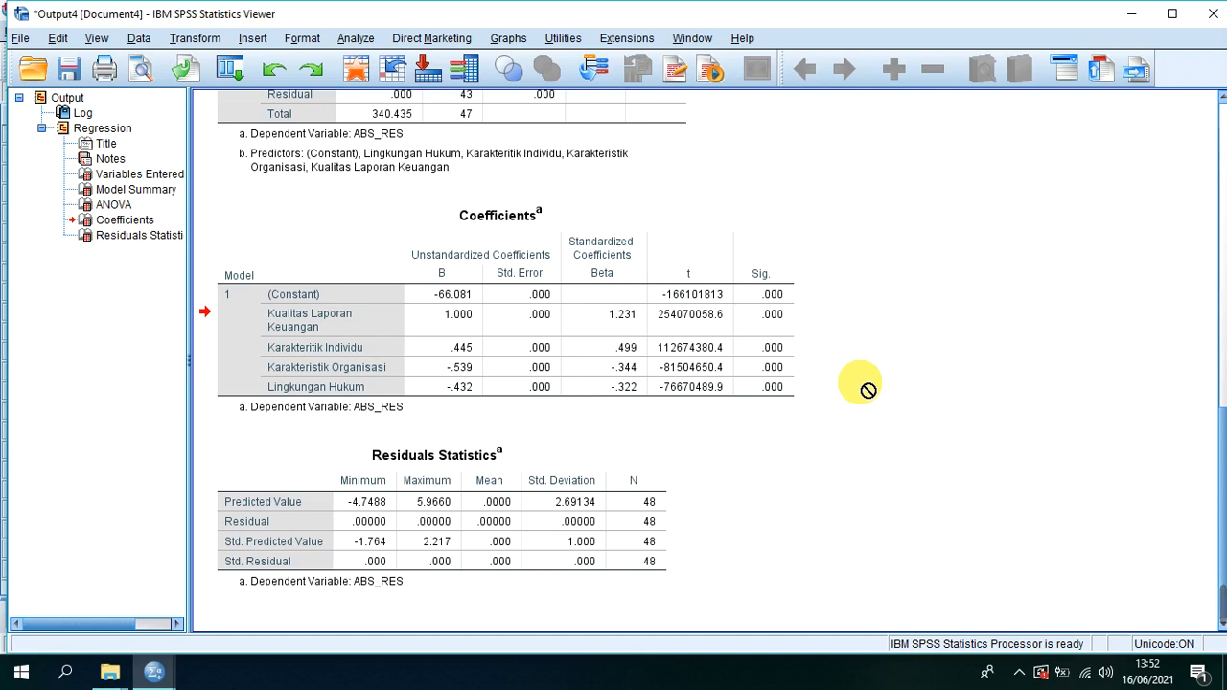
click(730, 388)
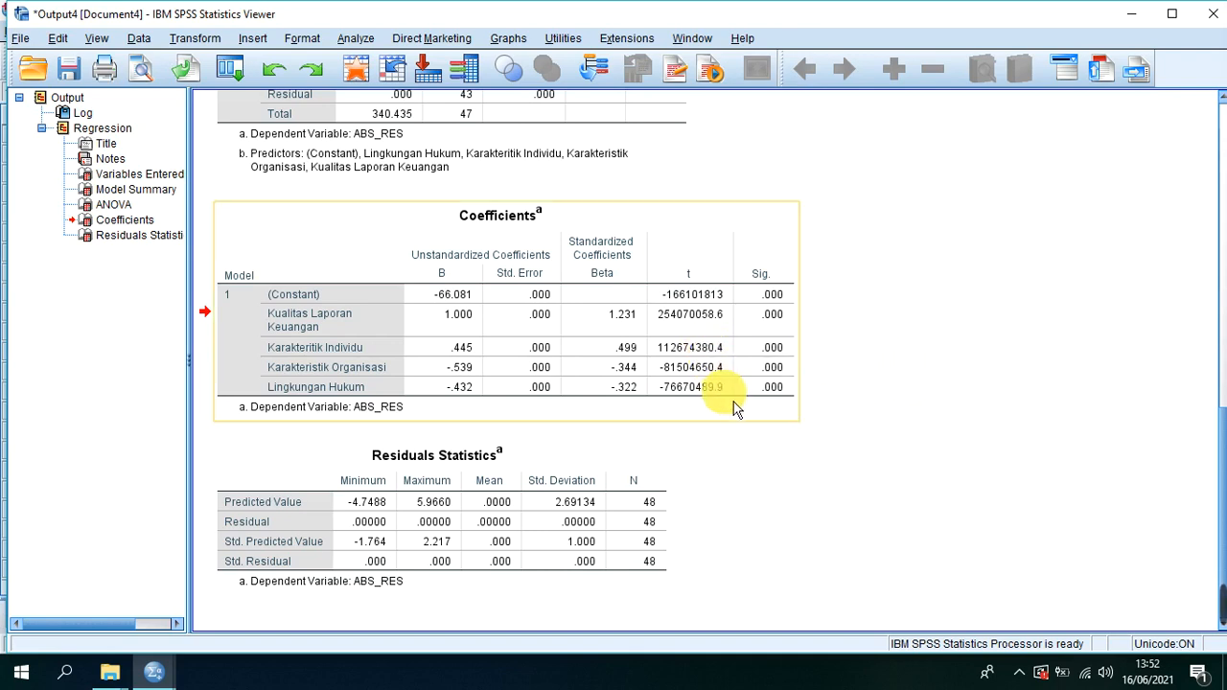
Review the whole regression output once more, from the command log to the Residuals Statistics table.
scroll(905, 423, up, 5)
scroll(904, 418, up, 6)
scroll(883, 411, down, 6)
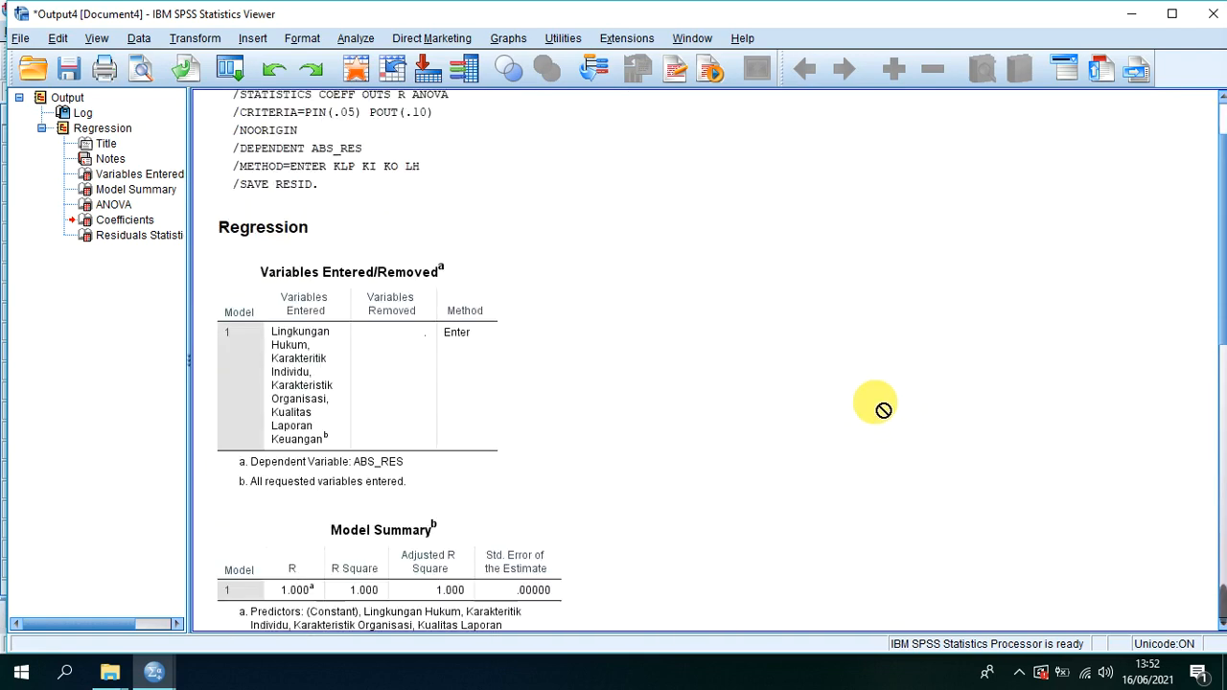
scroll(885, 411, down, 5)
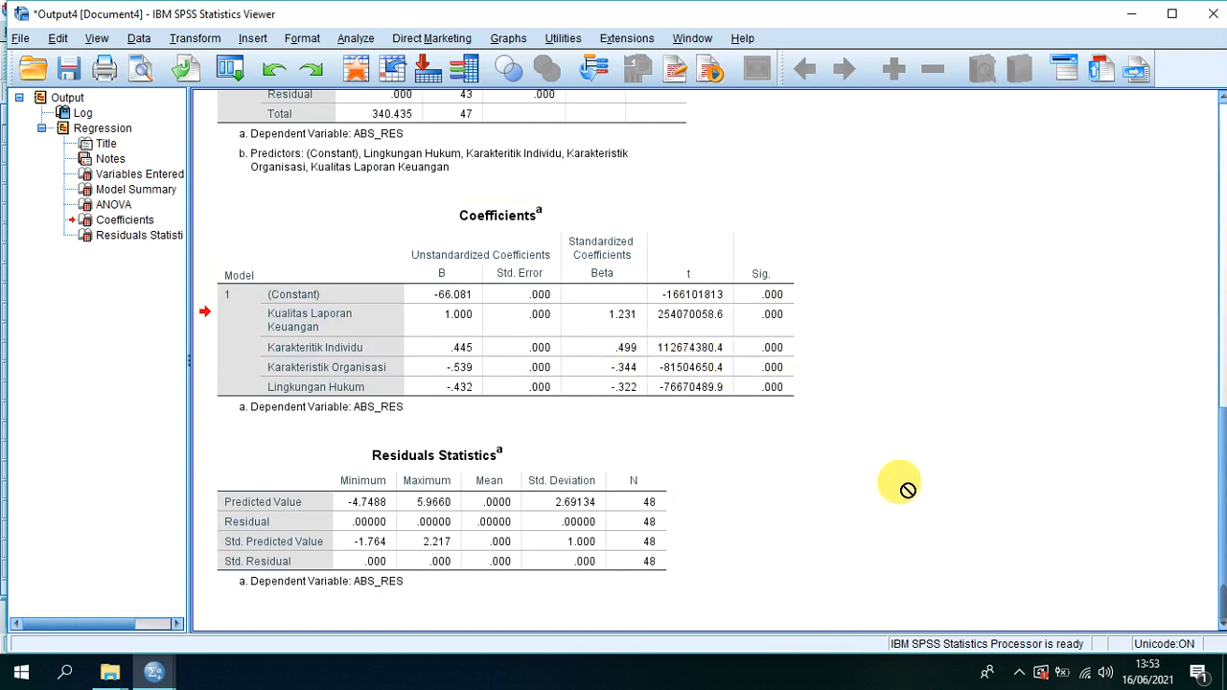
scroll(746, 468, up, 3)
scroll(776, 432, up, 5)
scroll(775, 433, down, 8)
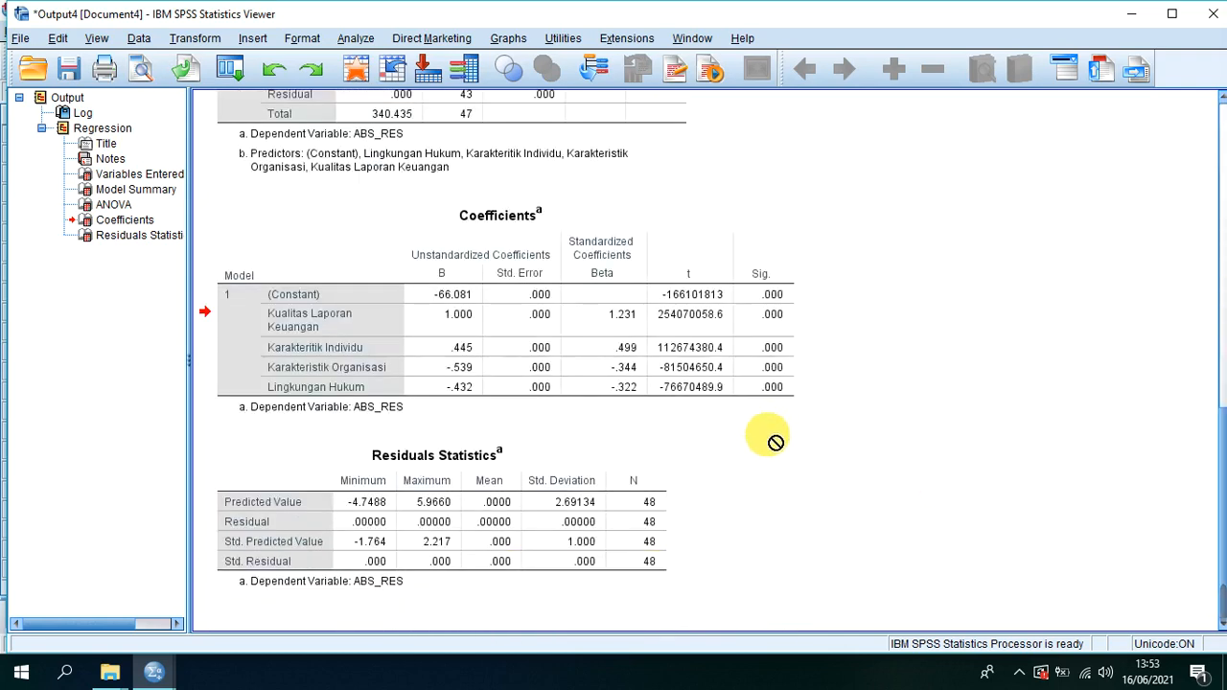
scroll(863, 391, up, 8)
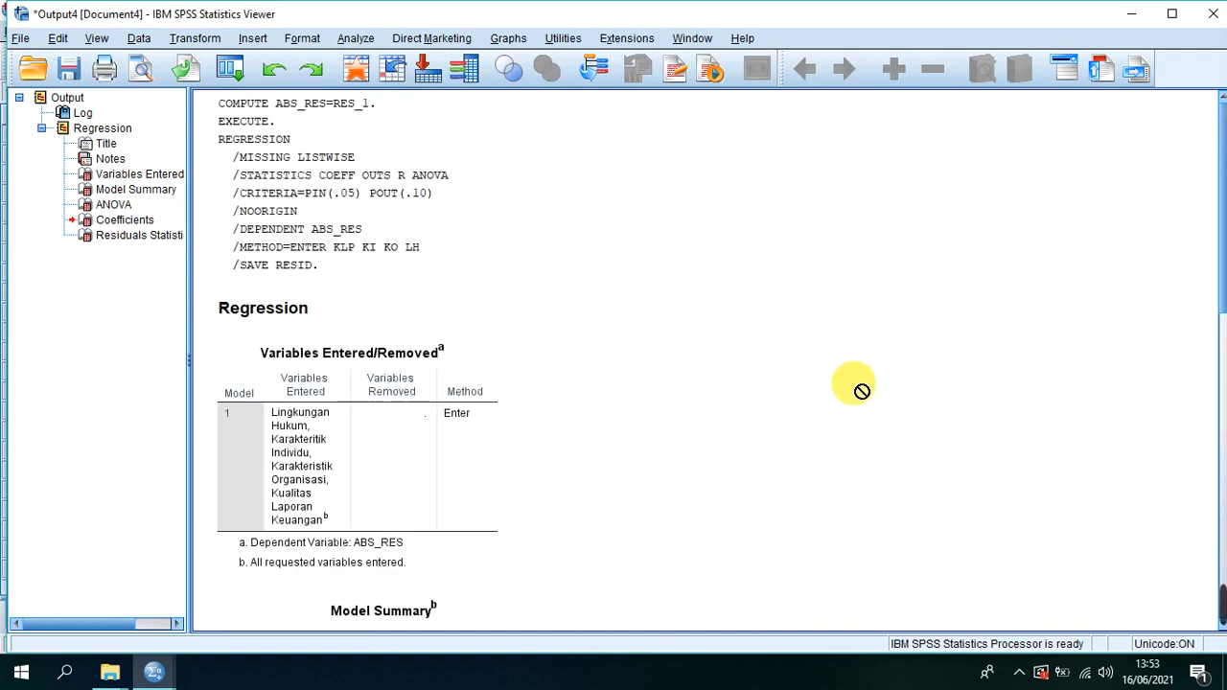
scroll(863, 392, down, 3)
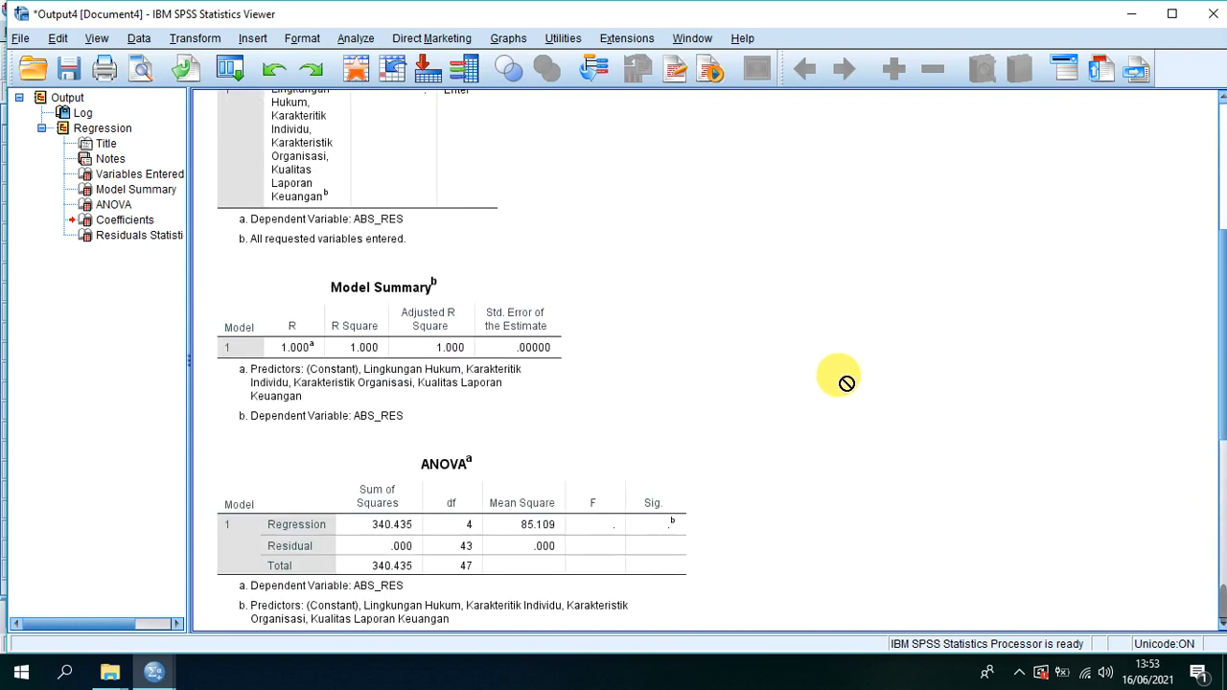
scroll(847, 383, down, 5)
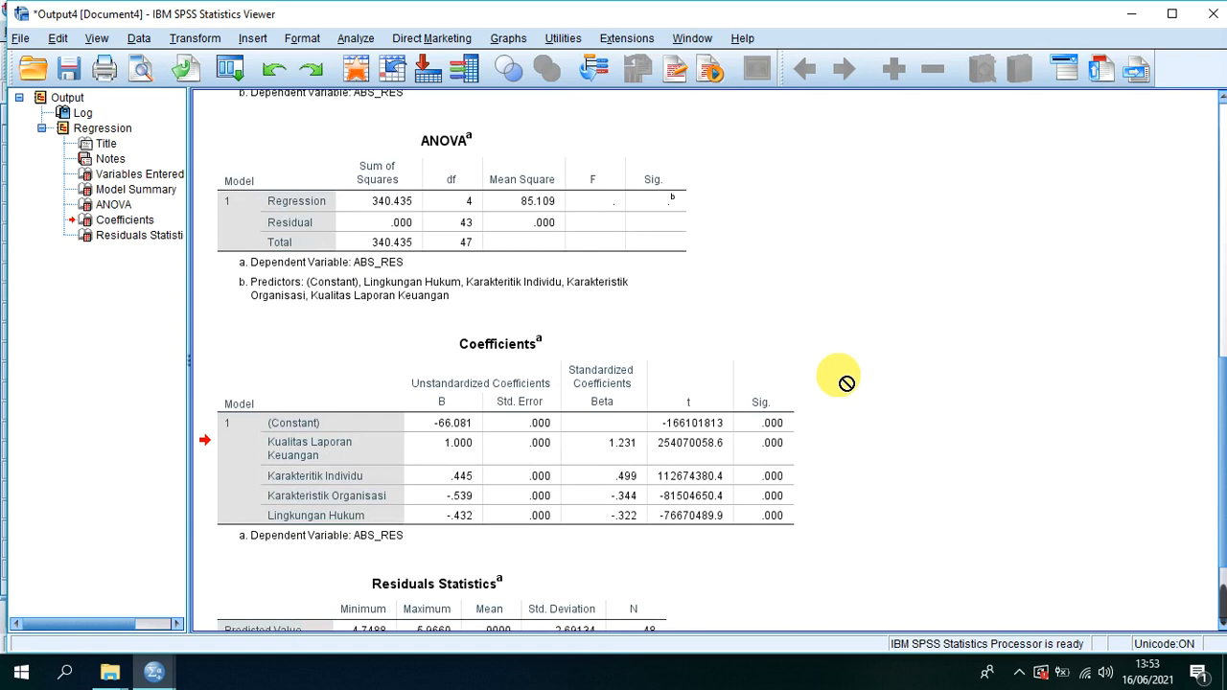
scroll(847, 384, down, 3)
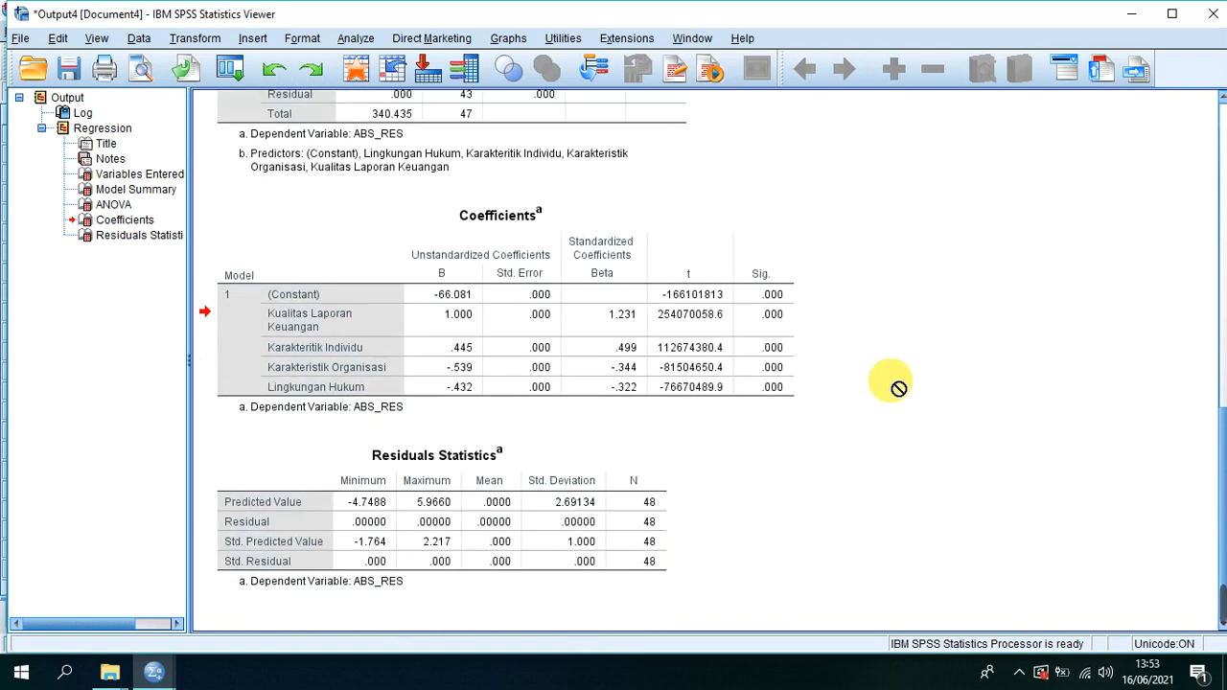
click(1019, 673)
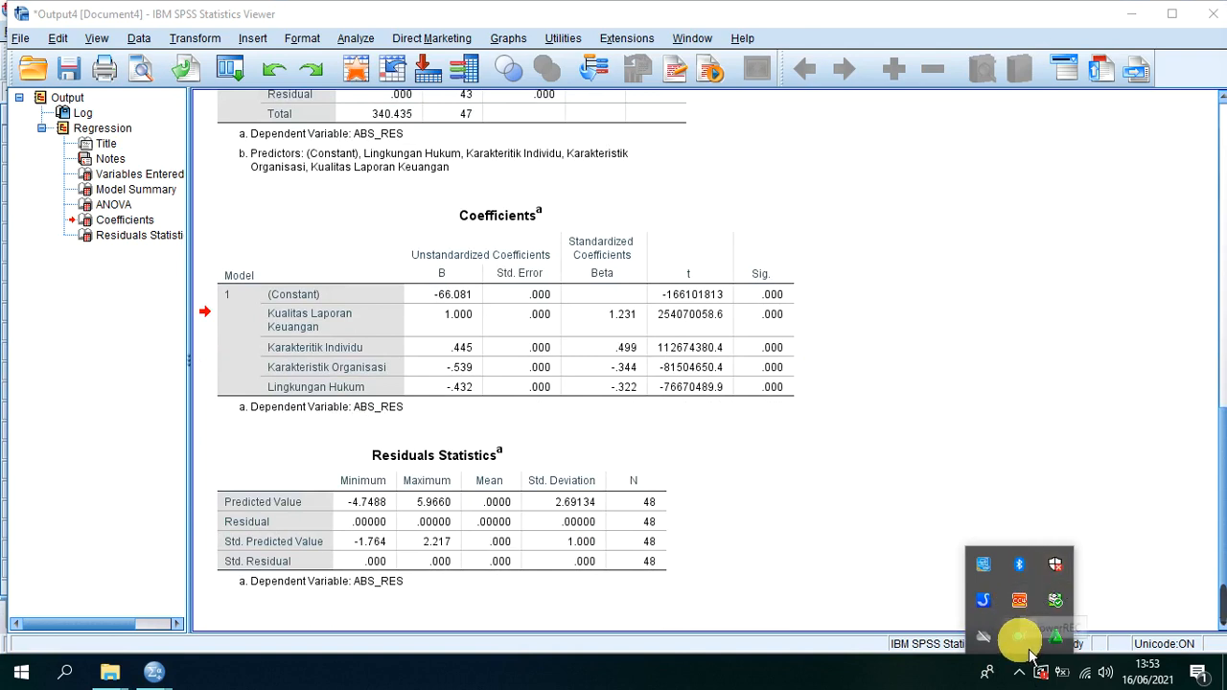